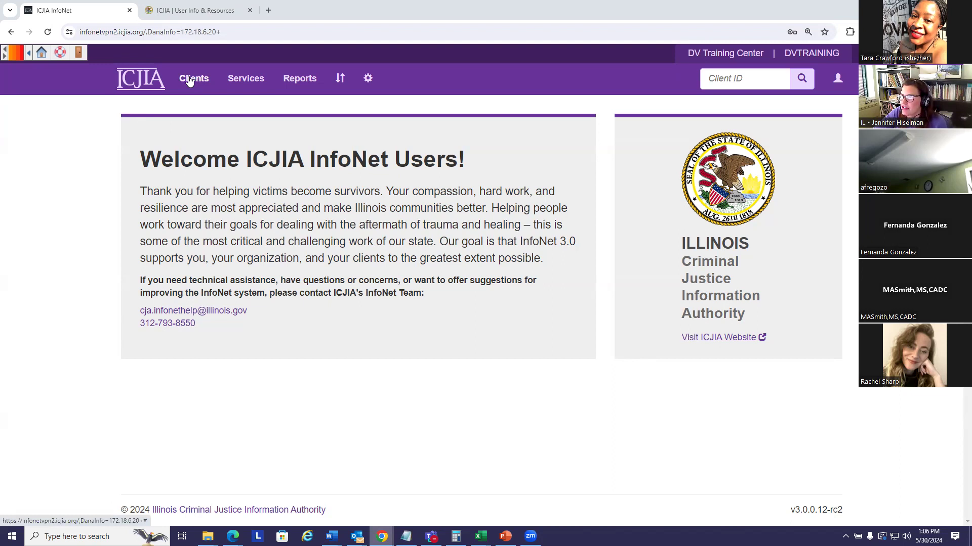
Step: Search for clients by the ID prefix "icjiadv" and open the Services record of the first listed adult client
left_click(719, 83)
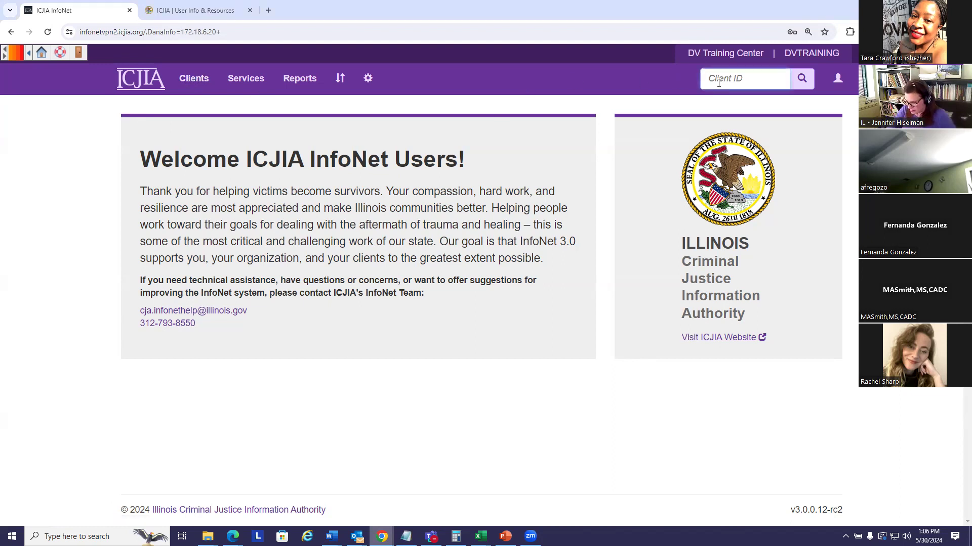
type("icjiadv")
key("Return")
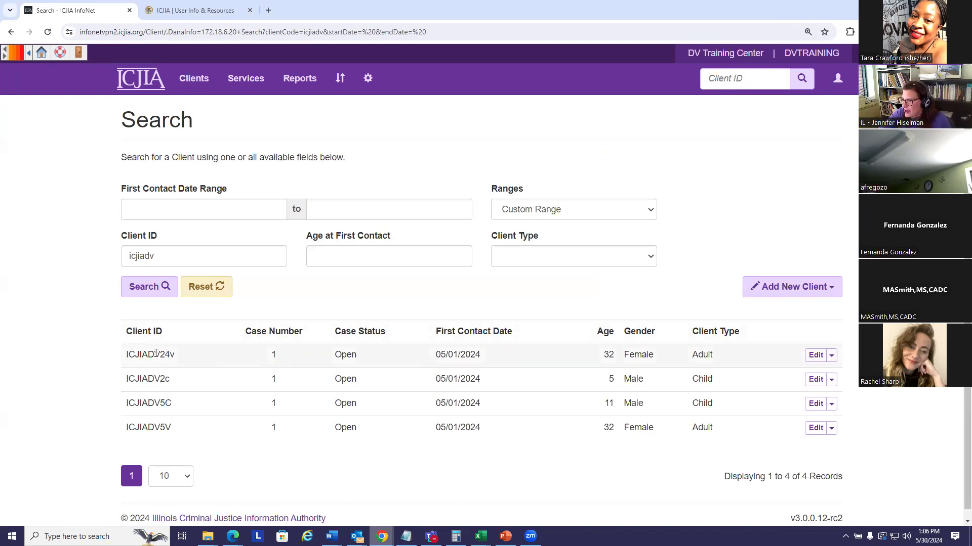
left_click(832, 356)
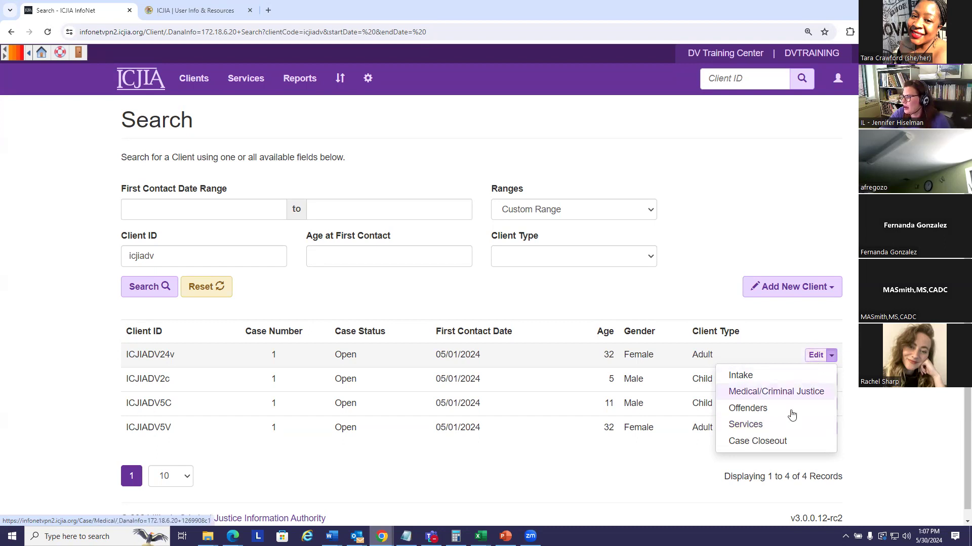
left_click(741, 426)
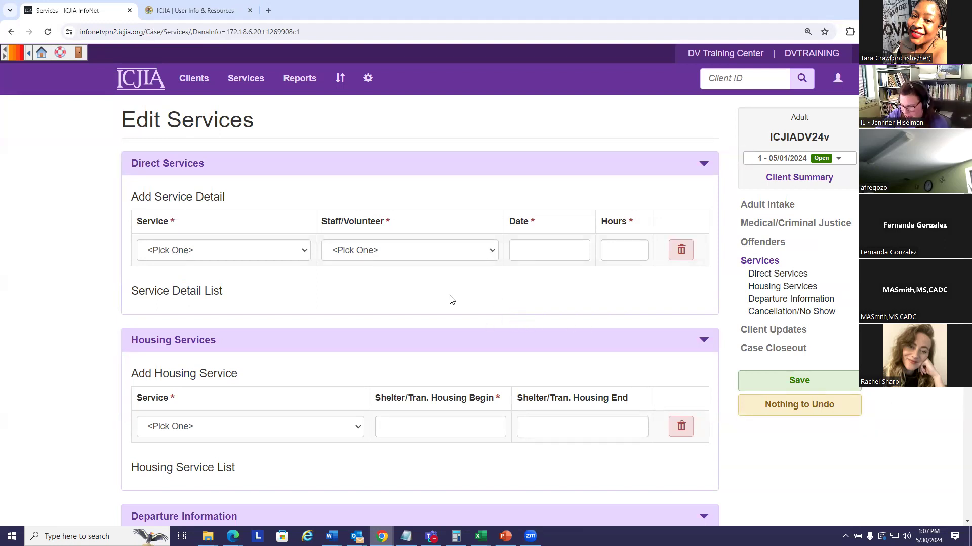
Step: Fill in a direct service entry for In-Person Counseling with a staff member, date 05/01/2024 and 1.25 hours
left_click(305, 255)
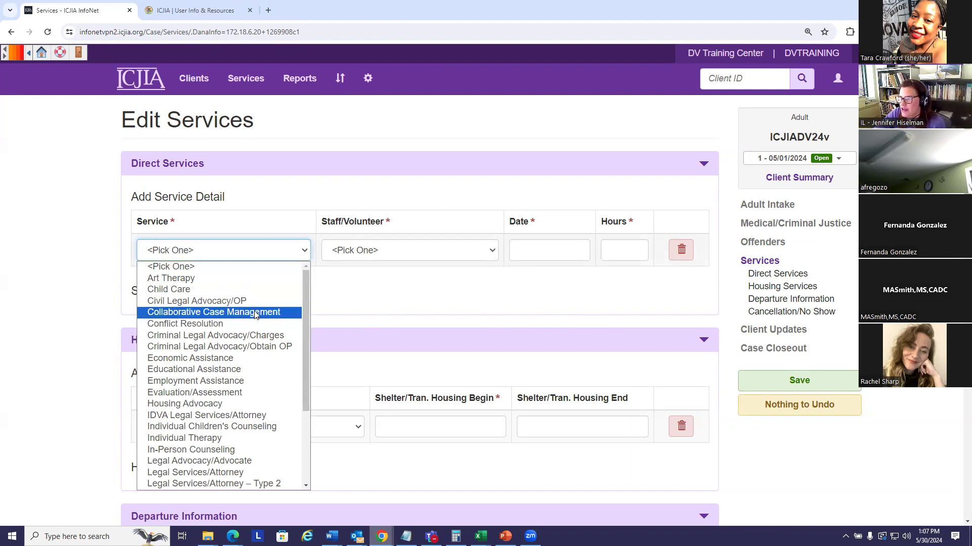
mouse_move(304, 285)
left_mouse_down()
mouse_move(300, 362)
mouse_move(310, 284)
left_mouse_up()
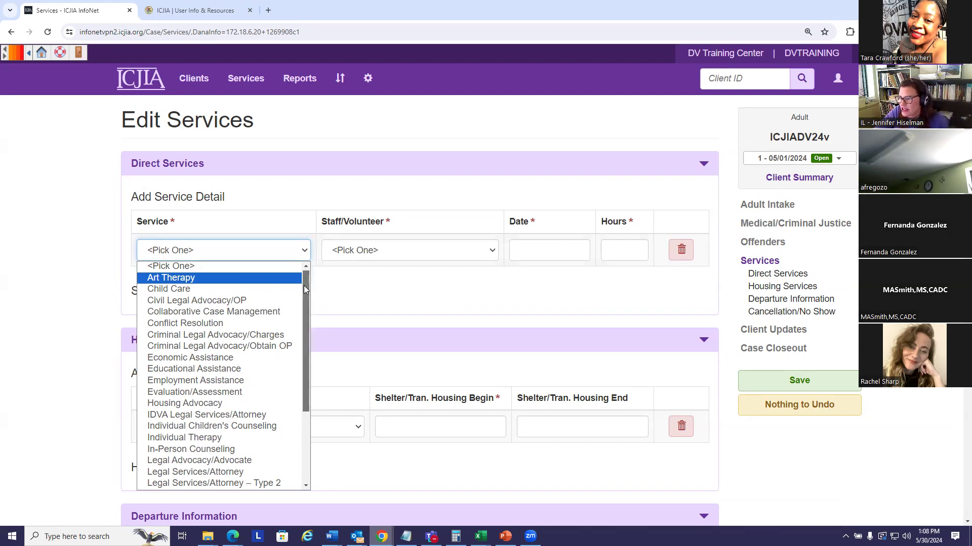
left_click_drag(304, 286, 305, 327)
left_click(246, 384)
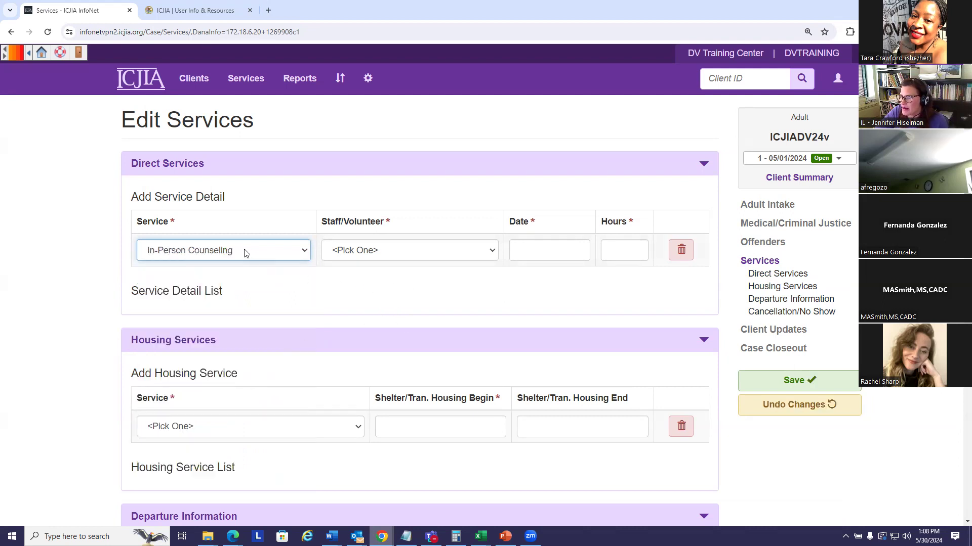
left_click(363, 252)
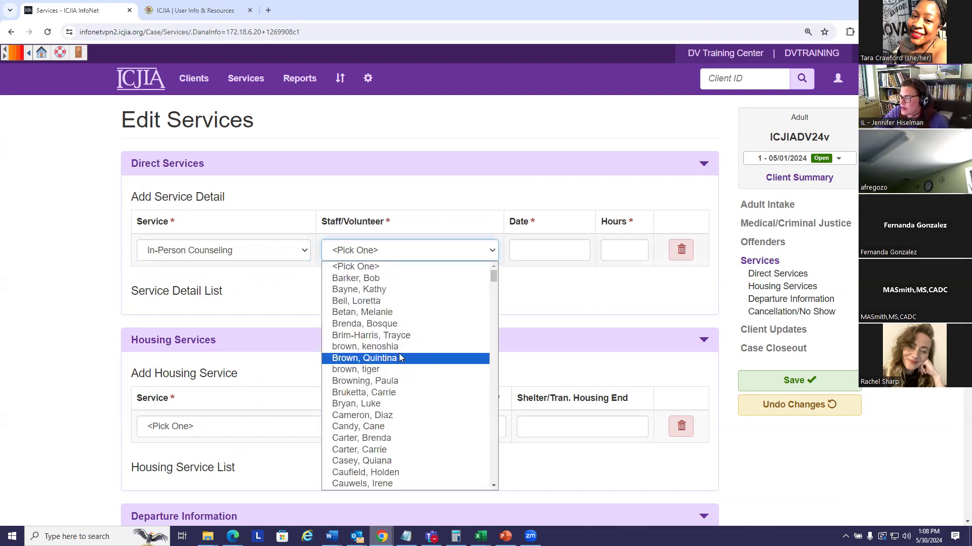
left_click(403, 408)
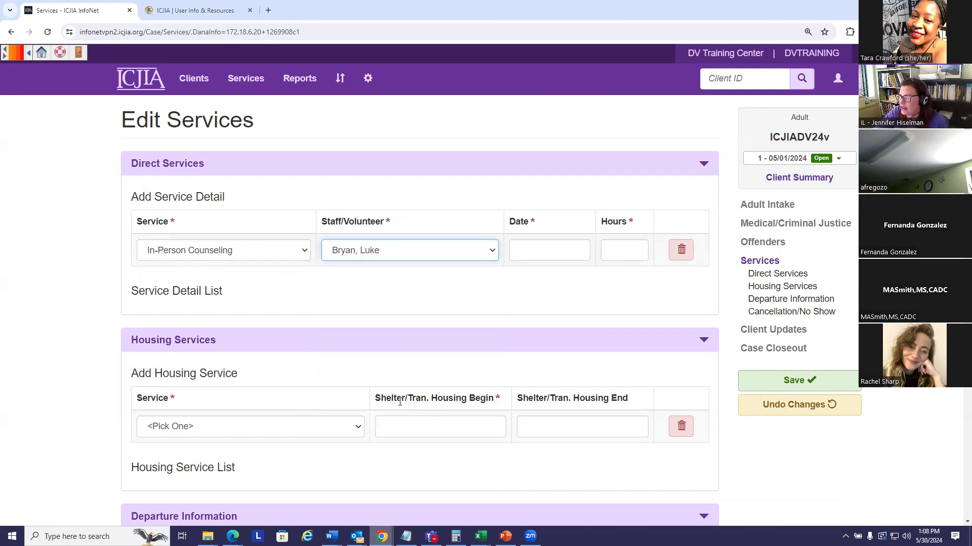
left_click(529, 248)
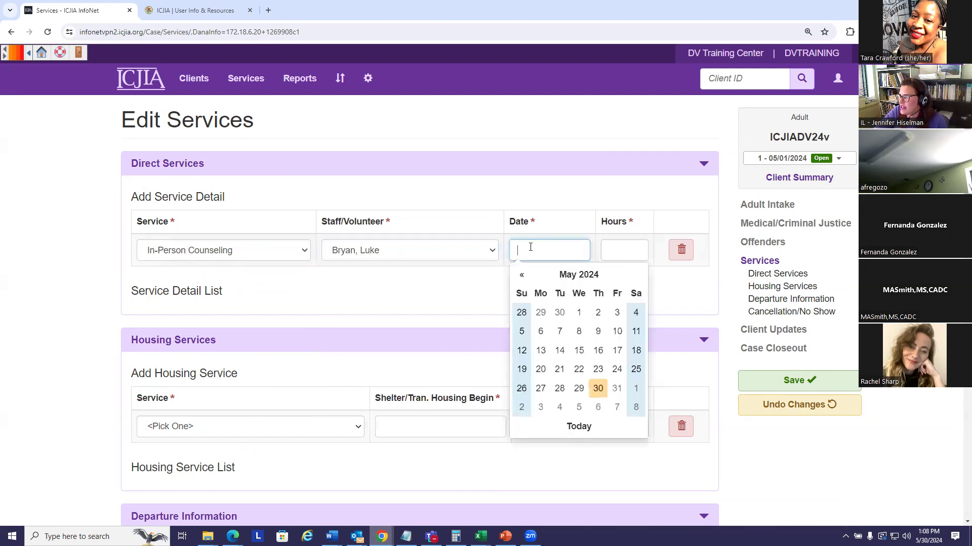
left_click(578, 314)
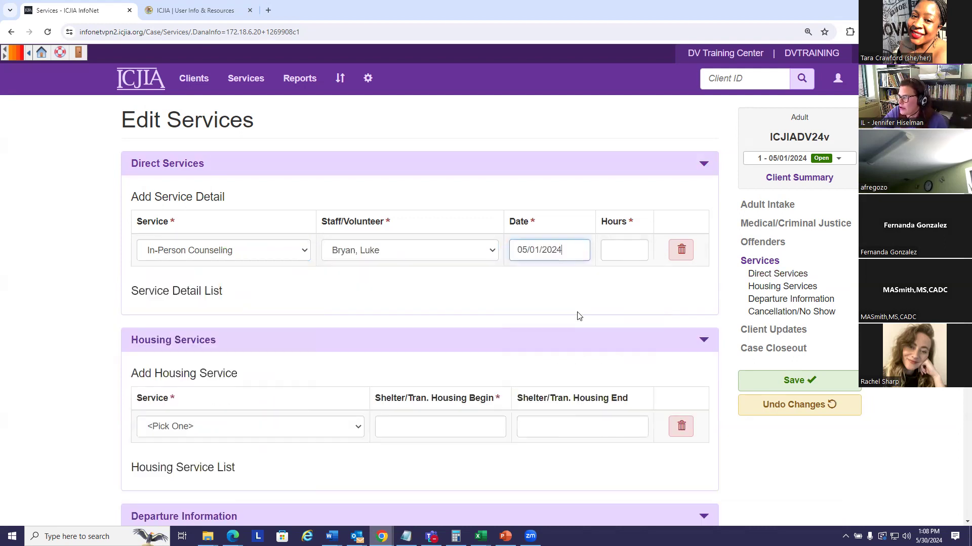
left_click(609, 249)
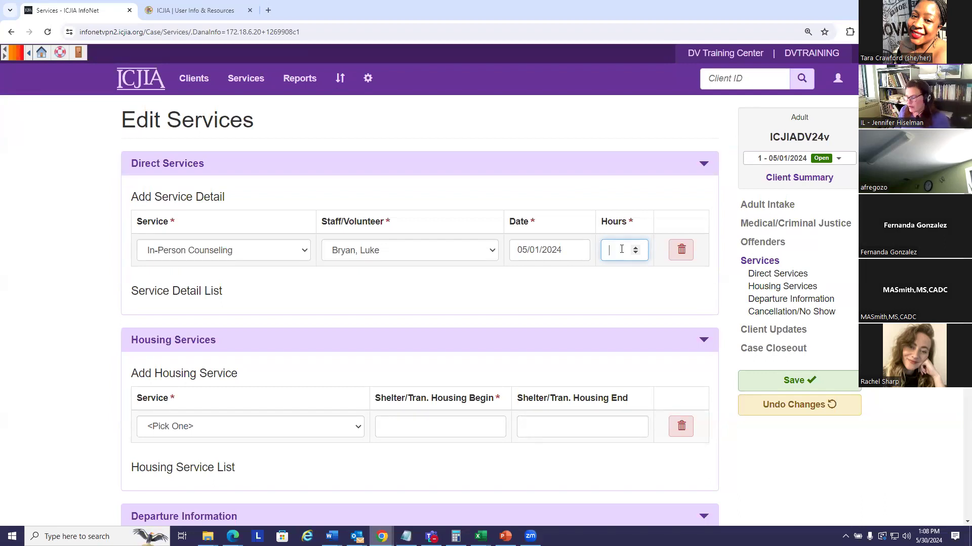
type("1.25")
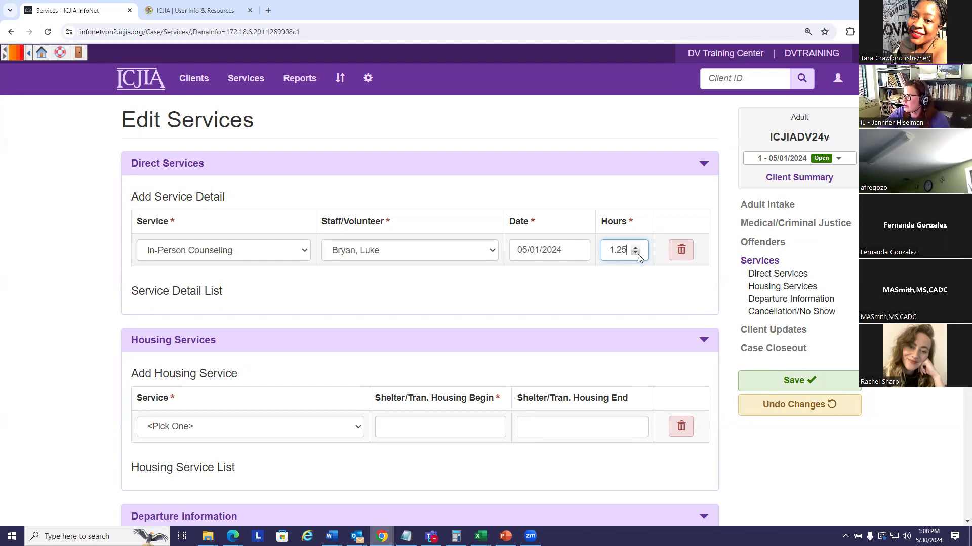
left_click(490, 280)
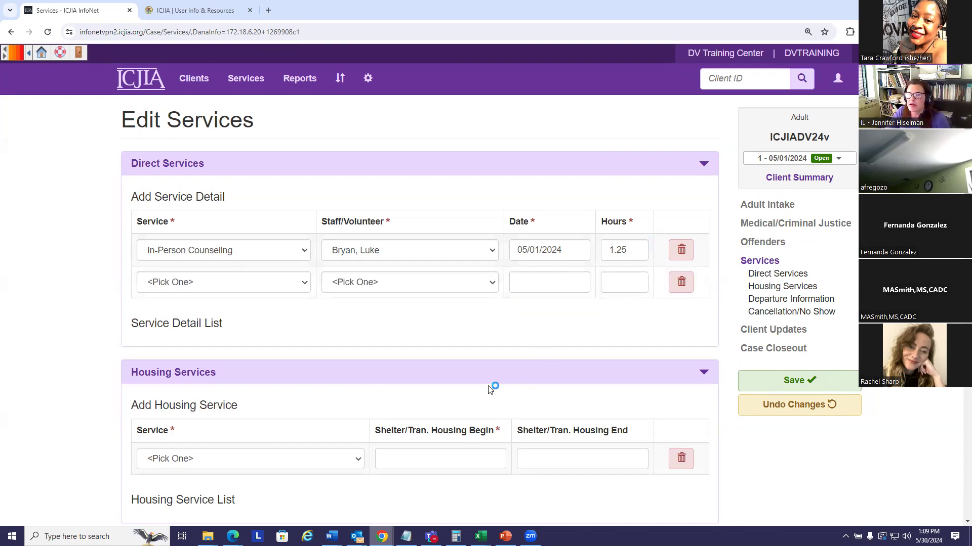
Step: Fill in a second direct service entry with Civil Legal Advocacy/OP, a staff member and date 05/06/2024
left_click(305, 287)
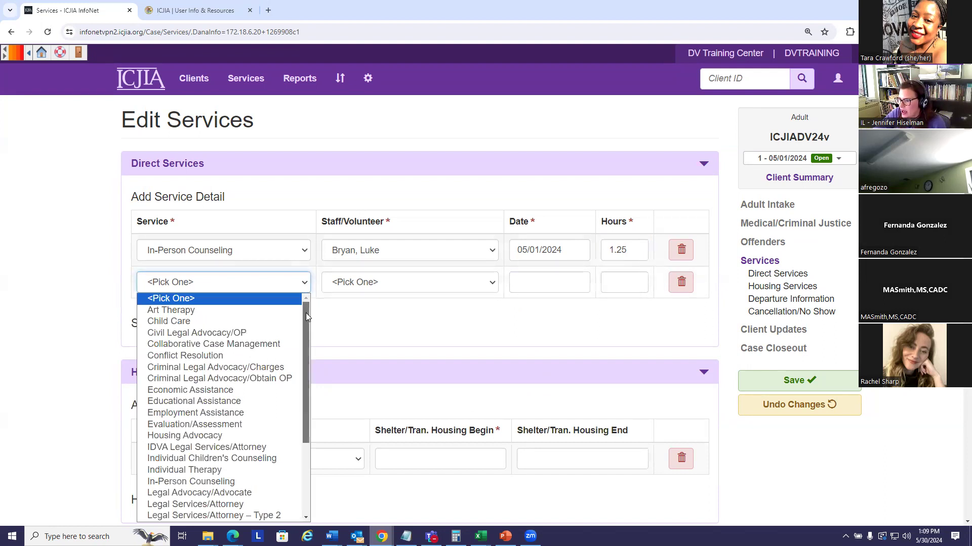
left_click_drag(305, 313, 306, 326)
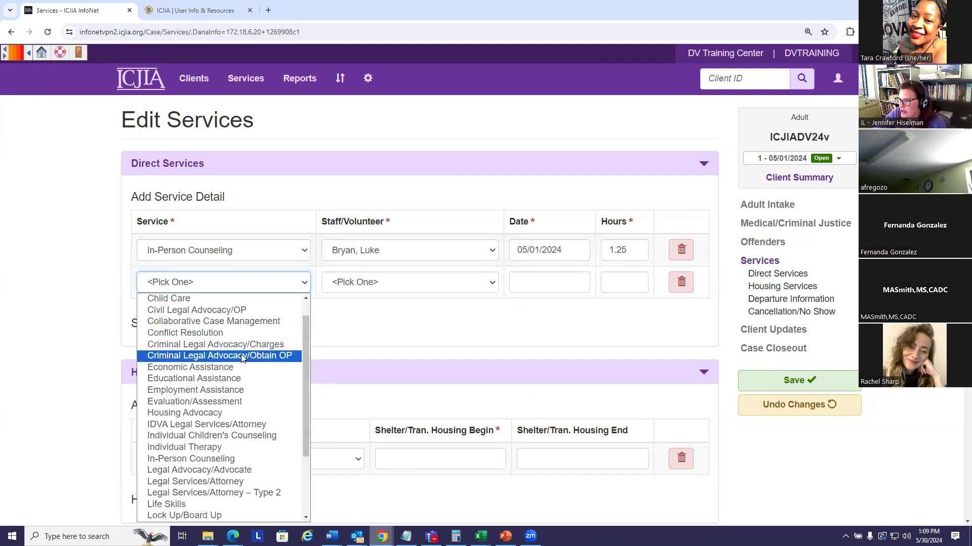
left_click(243, 310)
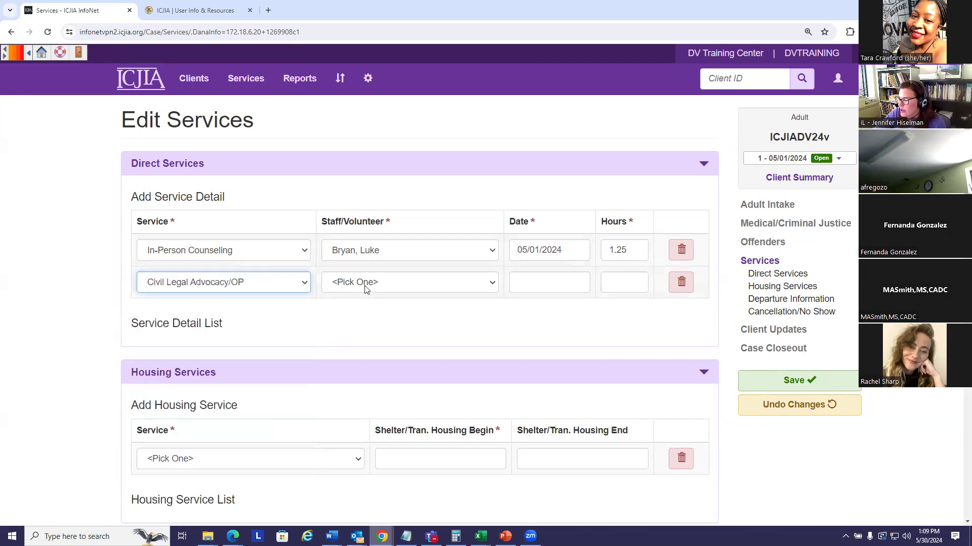
left_click(366, 289)
left_click(392, 429)
left_click(538, 281)
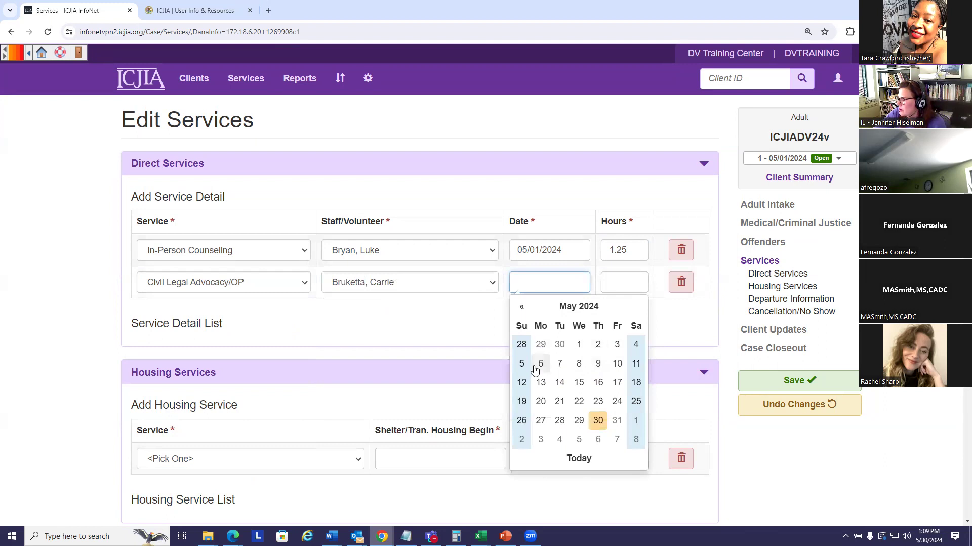
left_click(540, 363)
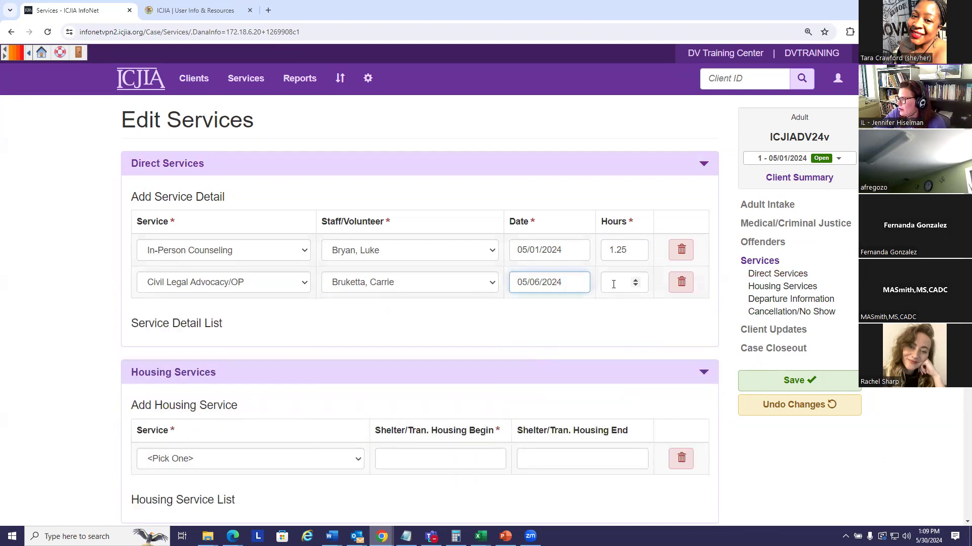
Step: Set the hours of the Civil Legal Advocacy/OP entry to 2.25
left_click(634, 280)
left_click(634, 280)
left_click(635, 280)
left_click(634, 280)
left_click(634, 280)
left_click(635, 280)
left_click(635, 280)
left_click(635, 280)
left_click(635, 280)
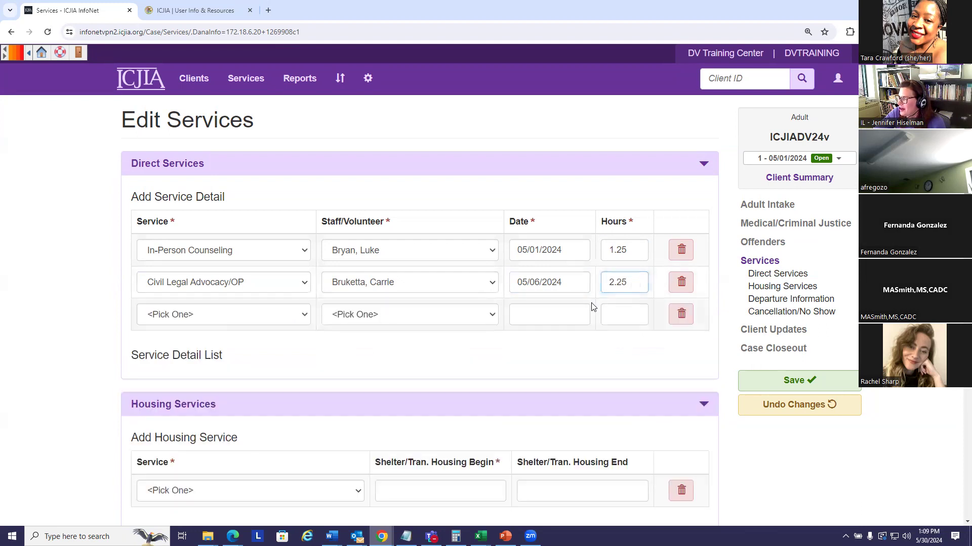
Step: Add a Criminal Legal Advocacy/Obtain OP entry with the same staff member as the second entry, 05/27/2024 and 1 hour, and save the services
left_click(304, 315)
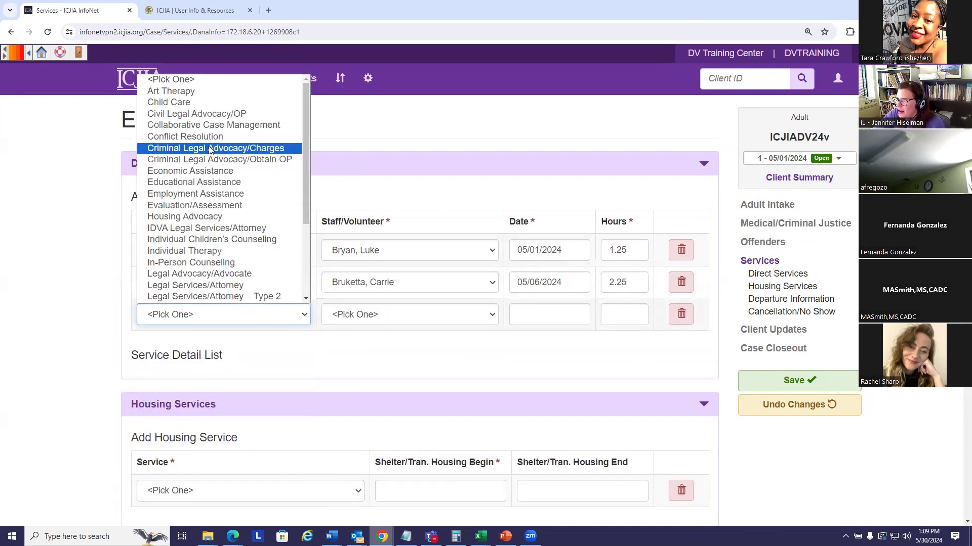
left_click(219, 161)
left_click(398, 316)
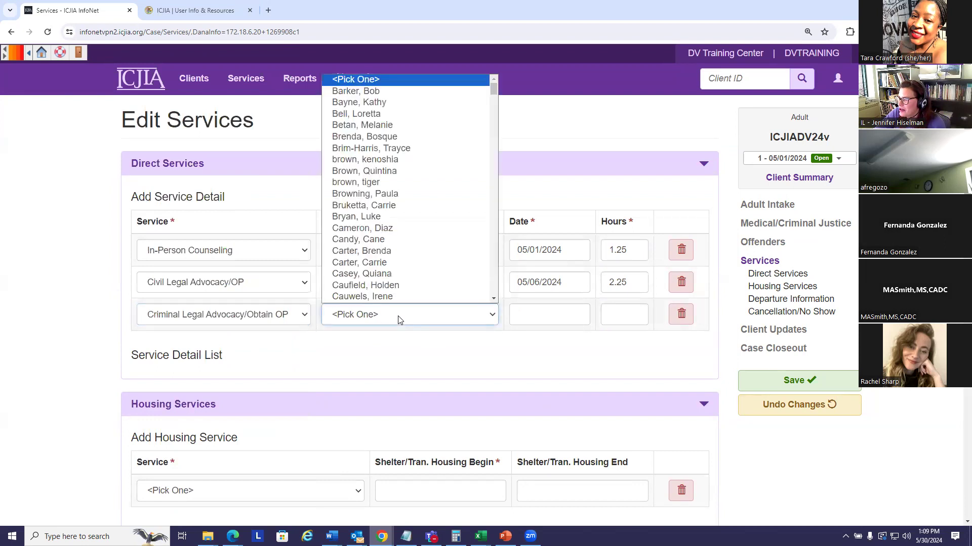
left_click(377, 207)
left_click(576, 314)
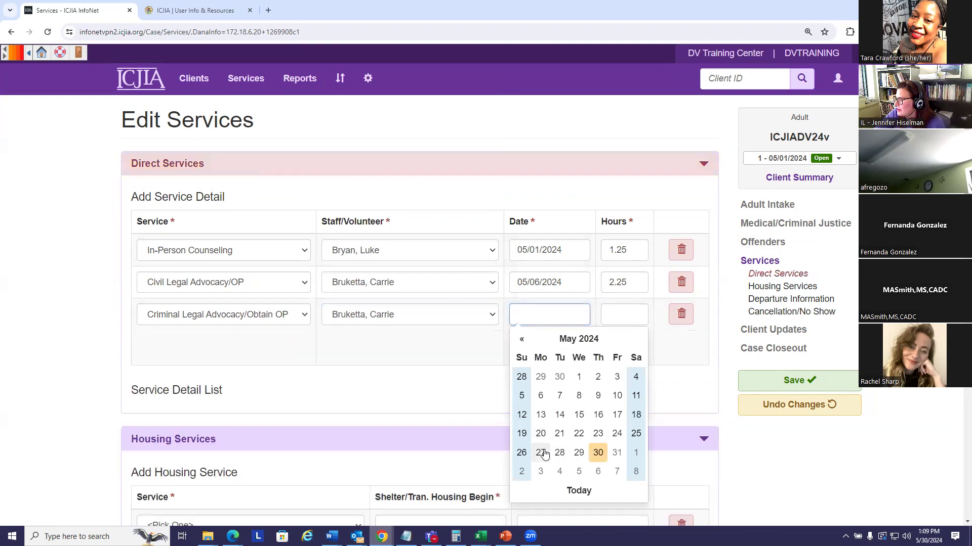
left_click(540, 453)
left_click(612, 314)
left_click(636, 311)
left_click(636, 311)
left_click(636, 311)
left_click(636, 311)
left_click(630, 352)
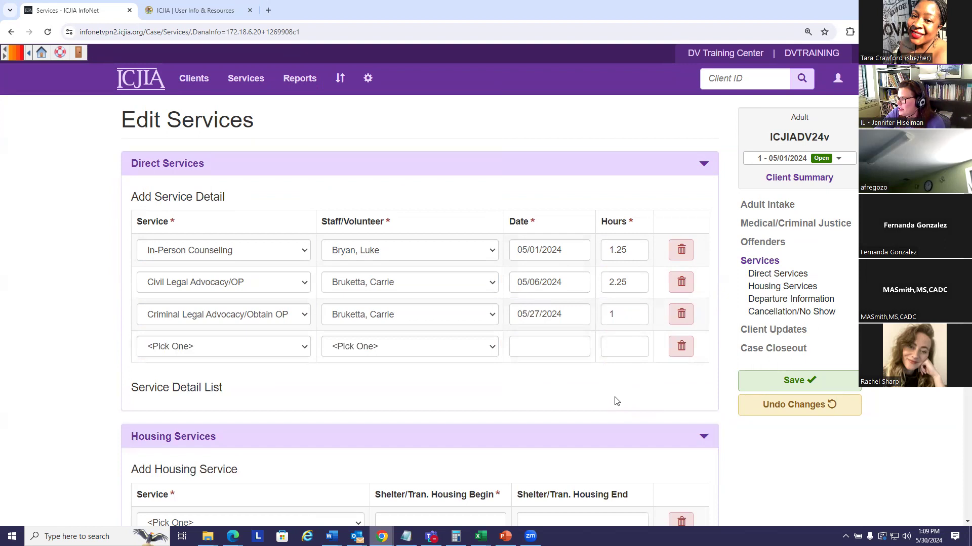
left_click(800, 384)
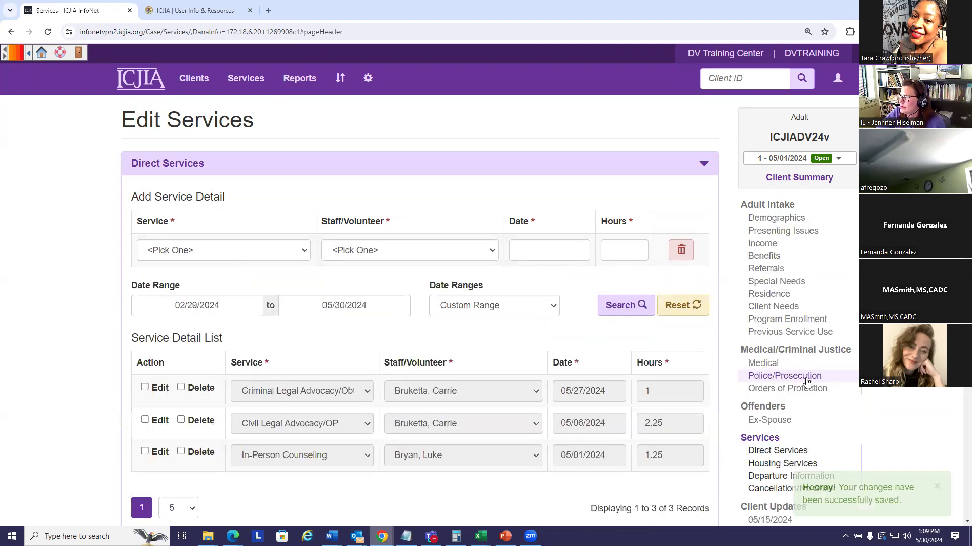
Step: Edit the saved 05/27/2024 service record to change its service to Civil Legal Advocacy/OP, and save the change
scroll(431, 344, "down", 2)
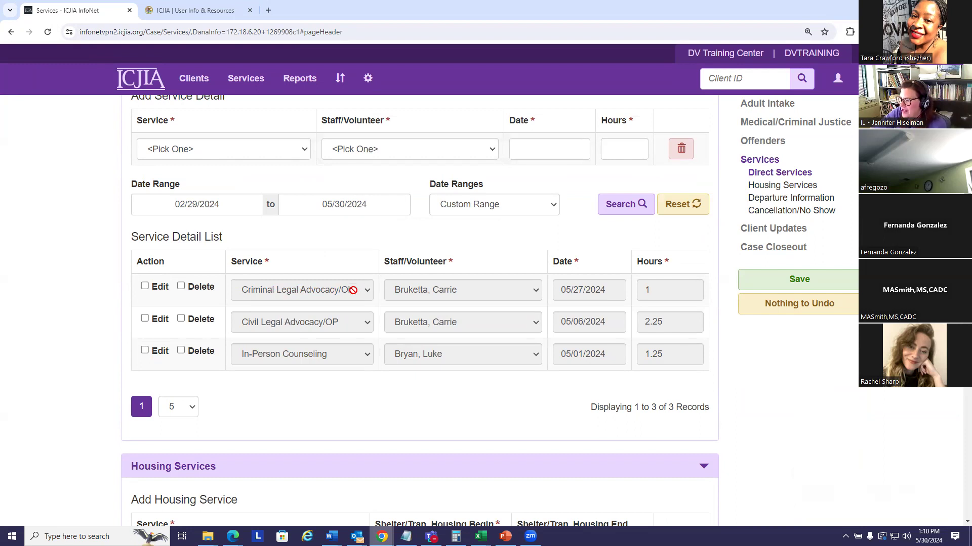
left_click(145, 286)
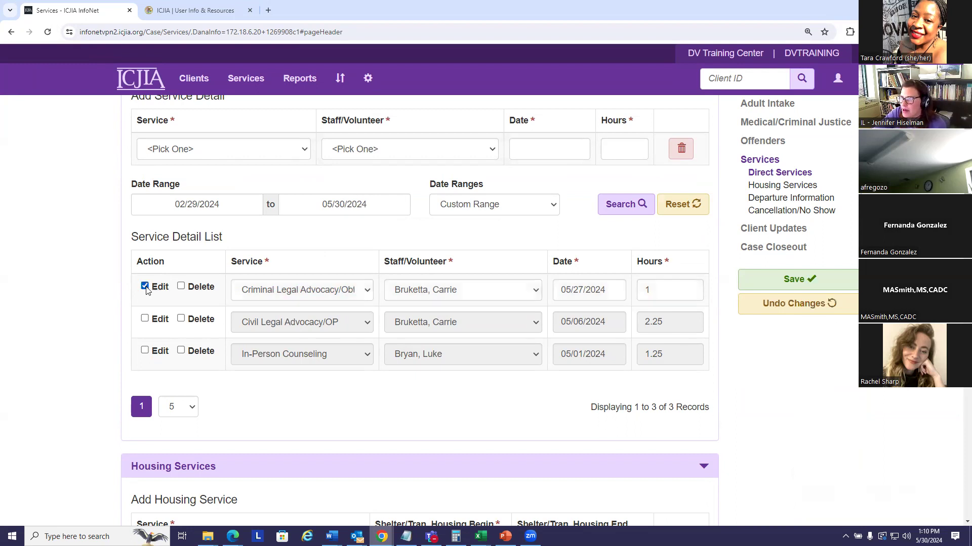
left_click(366, 291)
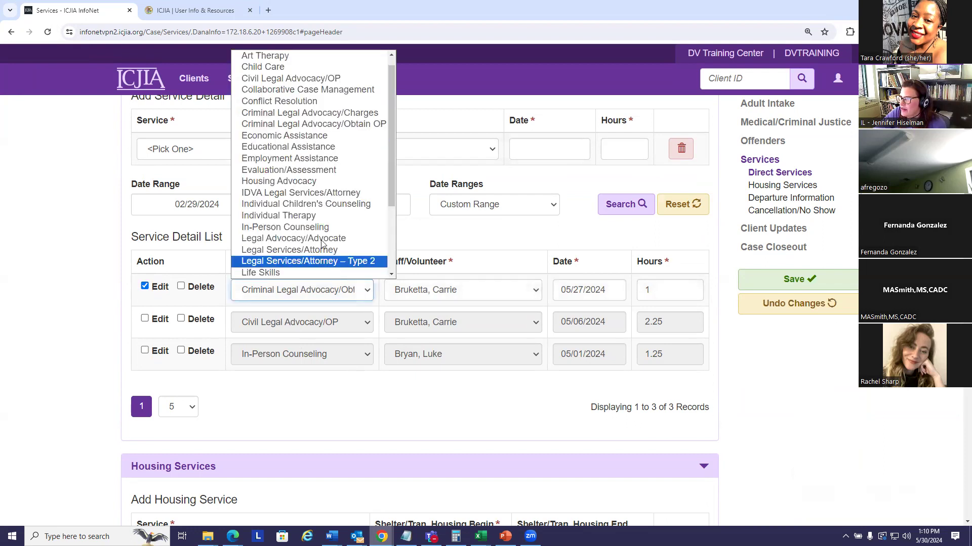
left_click(324, 79)
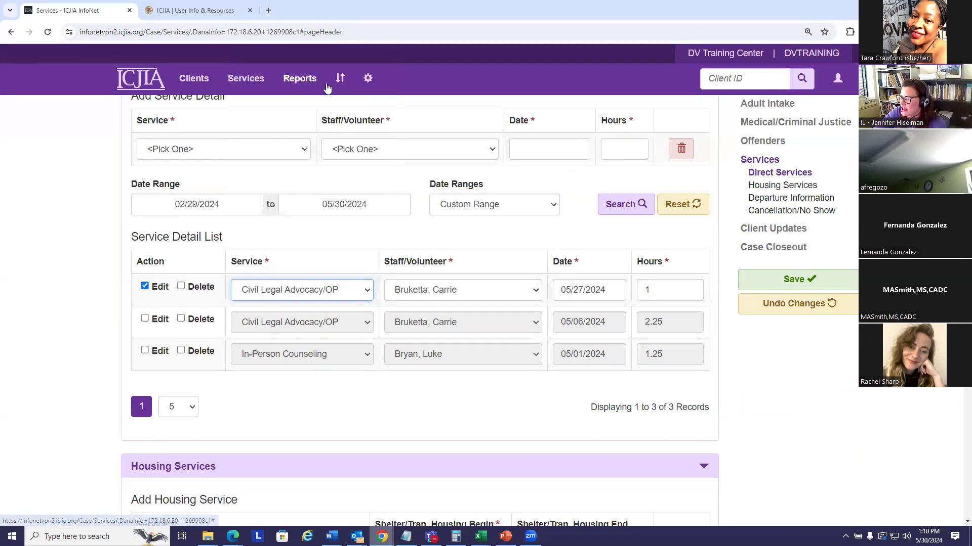
left_click(784, 284)
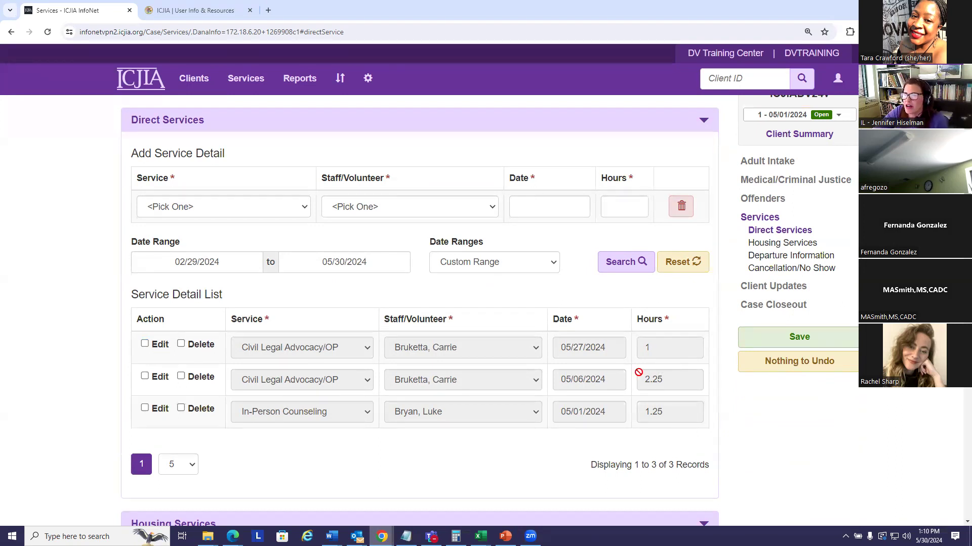
Step: Fill in a new direct service entry for Employment Assistance with a staff member, date 05/28/2024 and 0.5 hours
left_click(307, 209)
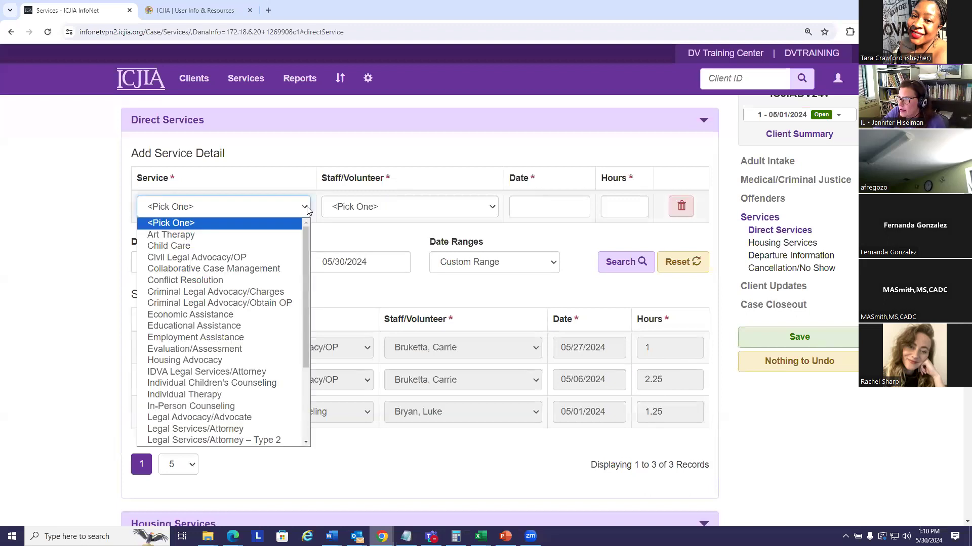
left_click_drag(305, 239, 307, 276)
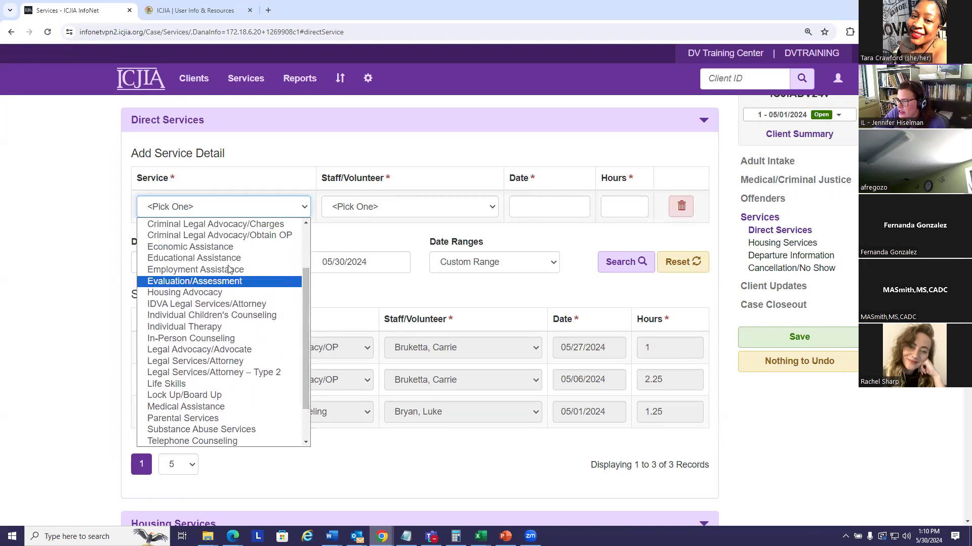
left_click(236, 274)
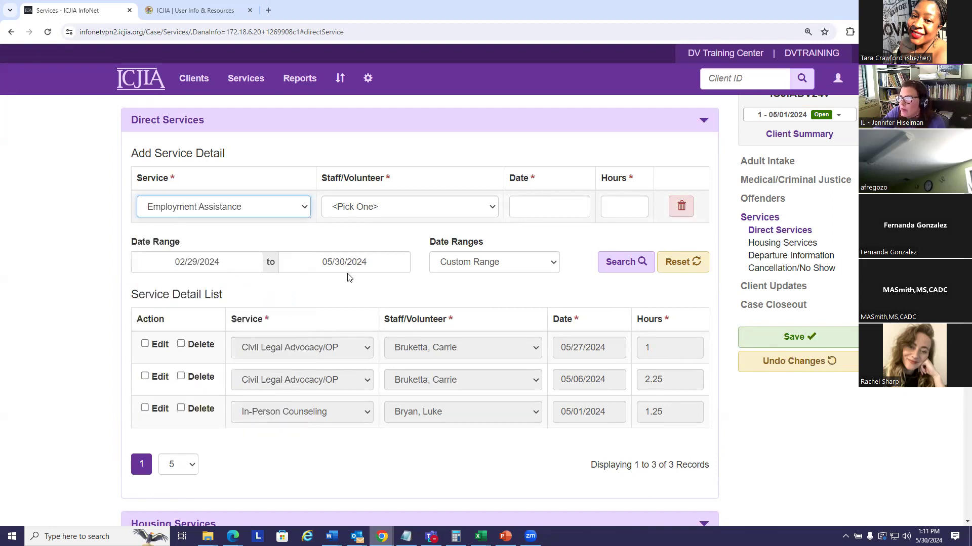
left_click(431, 207)
left_click(403, 261)
left_click(518, 209)
left_click(560, 346)
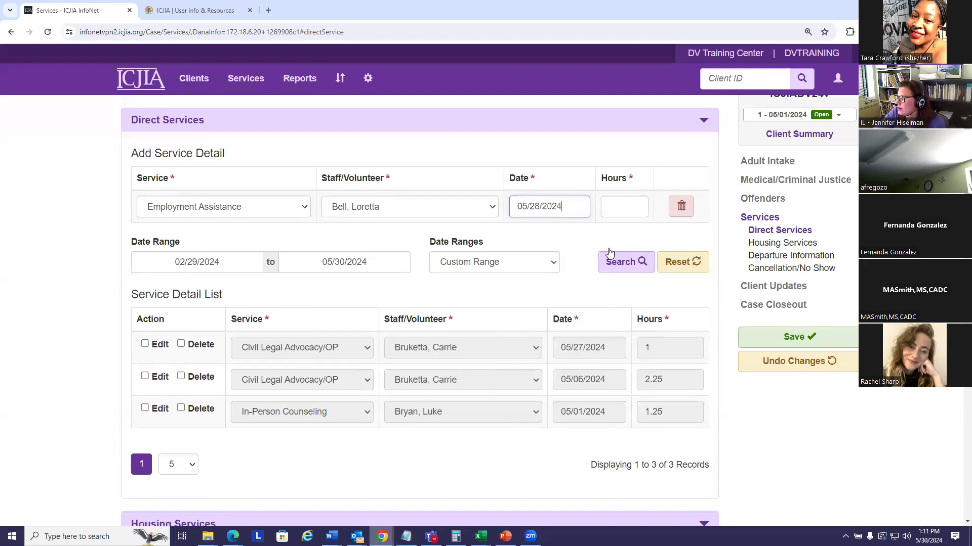
left_click(612, 207)
left_click(636, 204)
left_click(635, 204)
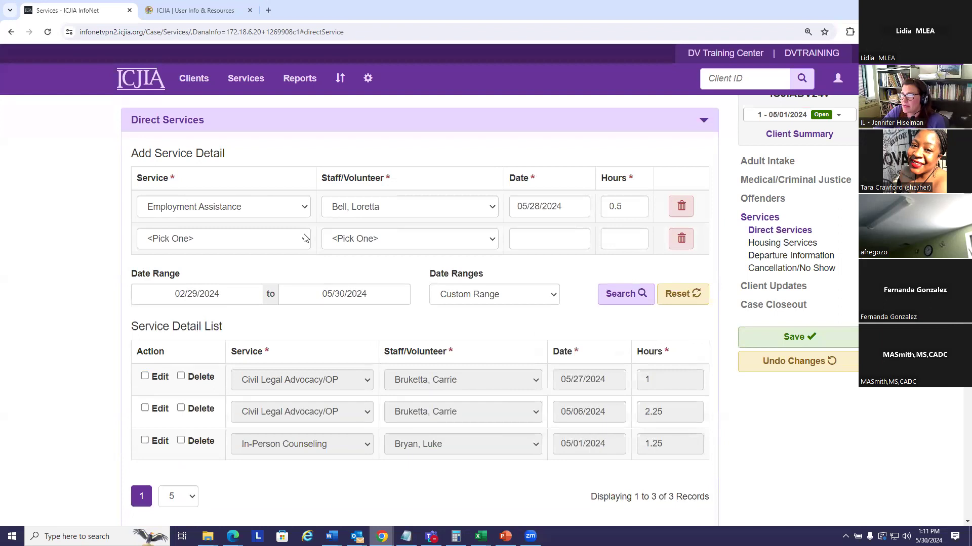
Step: Add a Child Care entry as the second new direct service, with the same staff member, date 05/28/2024 and 0.25 hours
left_click(305, 239)
mouse_move(306, 277)
left_mouse_down()
mouse_move(304, 329)
mouse_move(306, 282)
left_mouse_up()
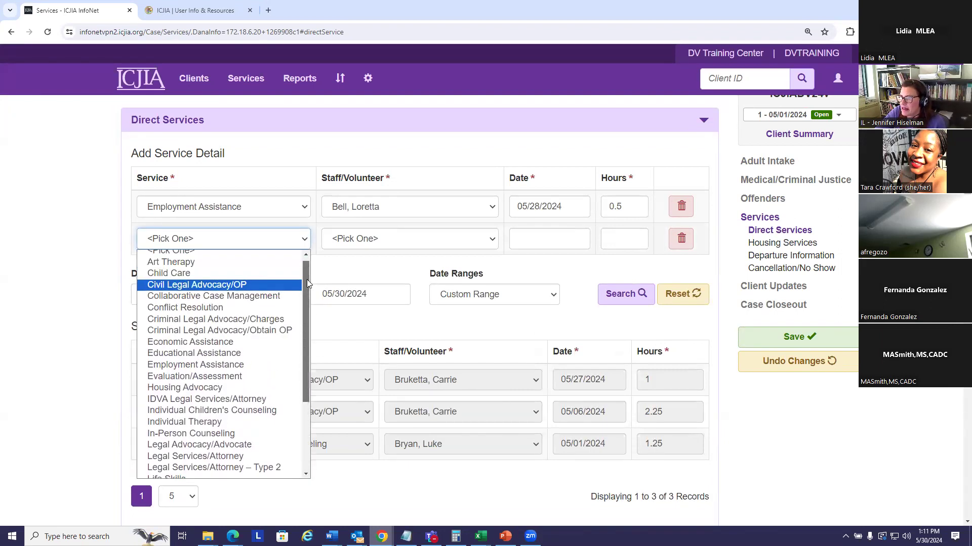
left_click(174, 273)
left_click(365, 238)
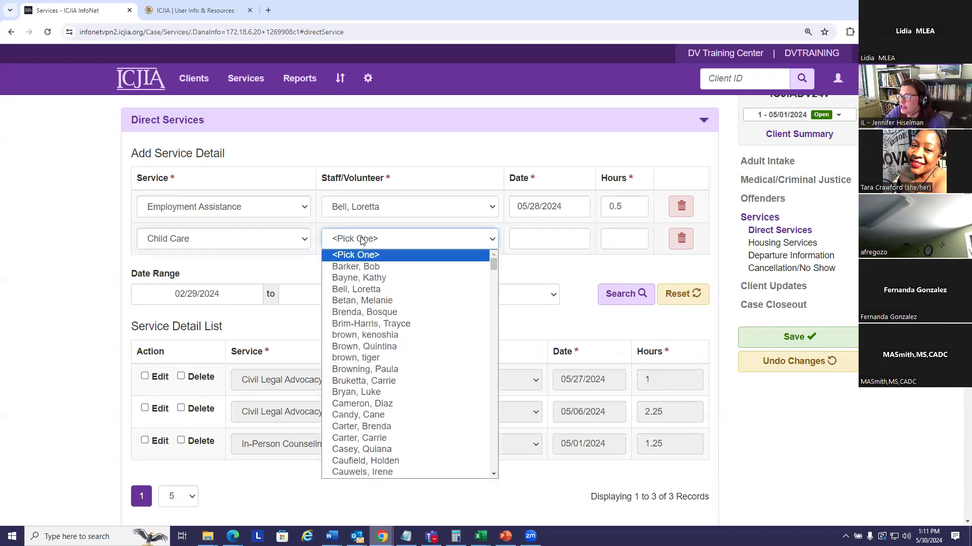
left_click(377, 290)
left_click(535, 238)
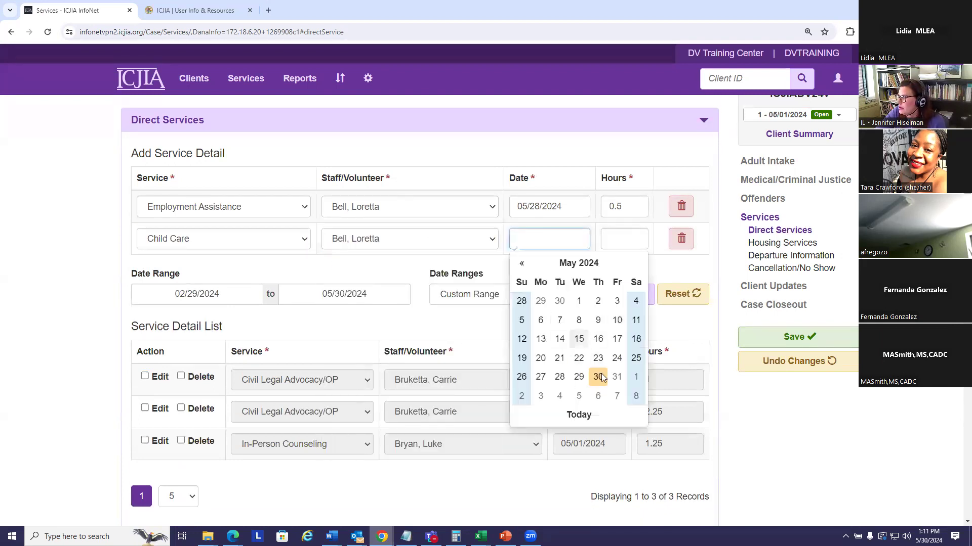
left_click(559, 377)
left_click(632, 239)
type("0.25")
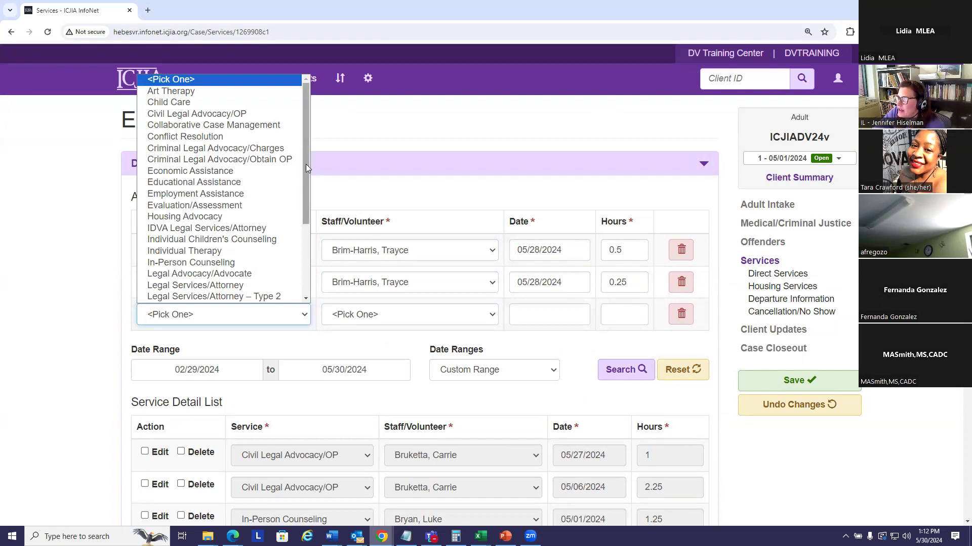
Step: Add an Educational Assistance entry as the third new direct service, with the Child Care entry's staff member, 05/28/2024 and 0.25 hours
left_click(232, 185)
left_click(362, 316)
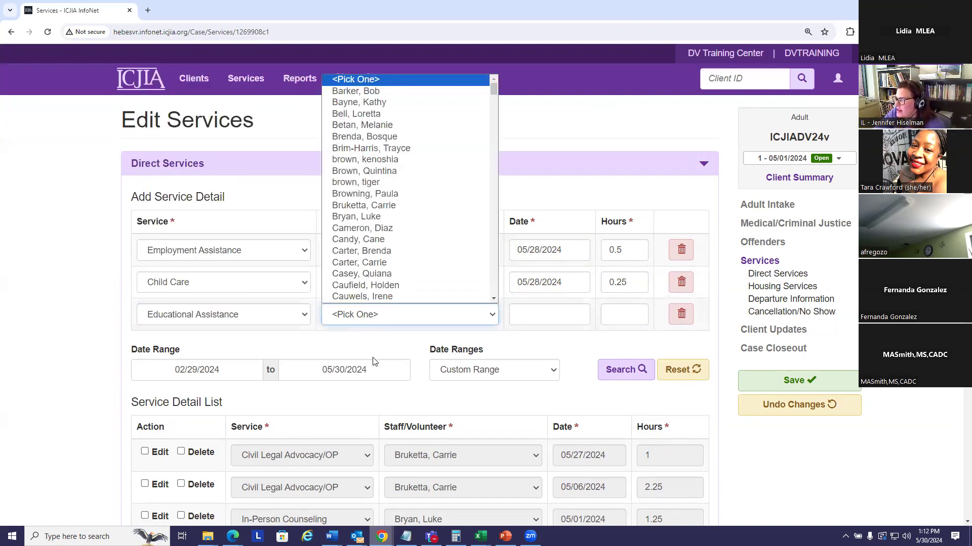
left_click(369, 147)
left_click(545, 314)
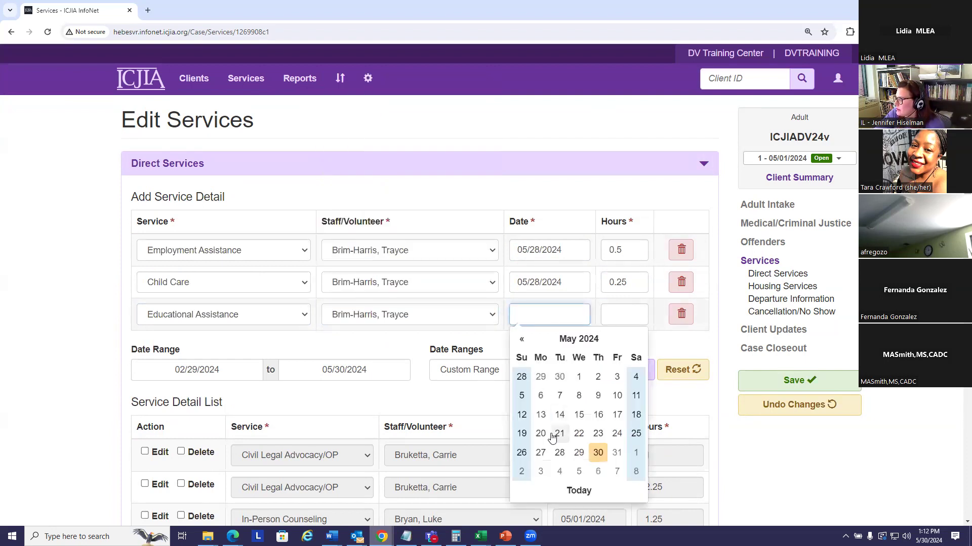
left_click(559, 452)
left_click(636, 312)
left_click(569, 337)
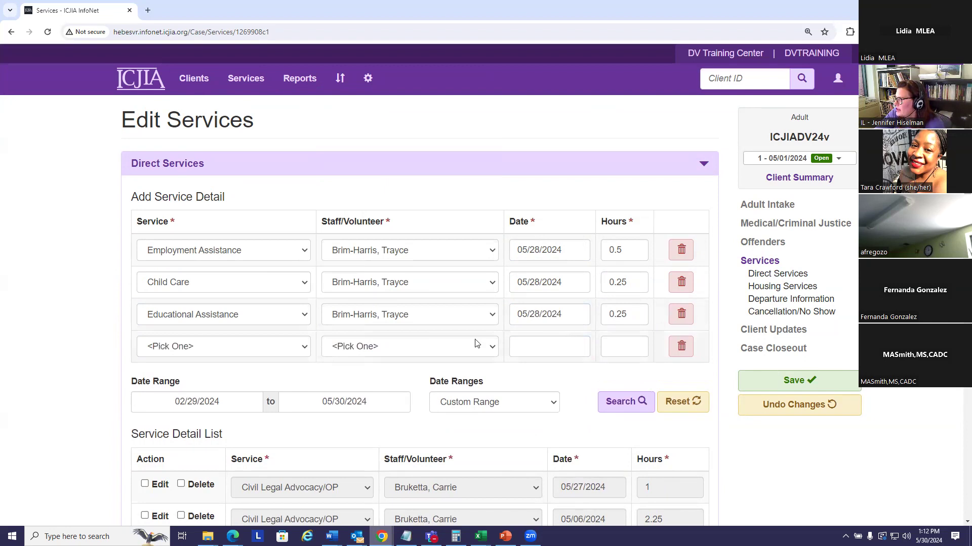
Step: Add a Parental Services entry with the same staff member, date 05/28/2024 and 0.5 hours, and save all the new services
left_click(304, 346)
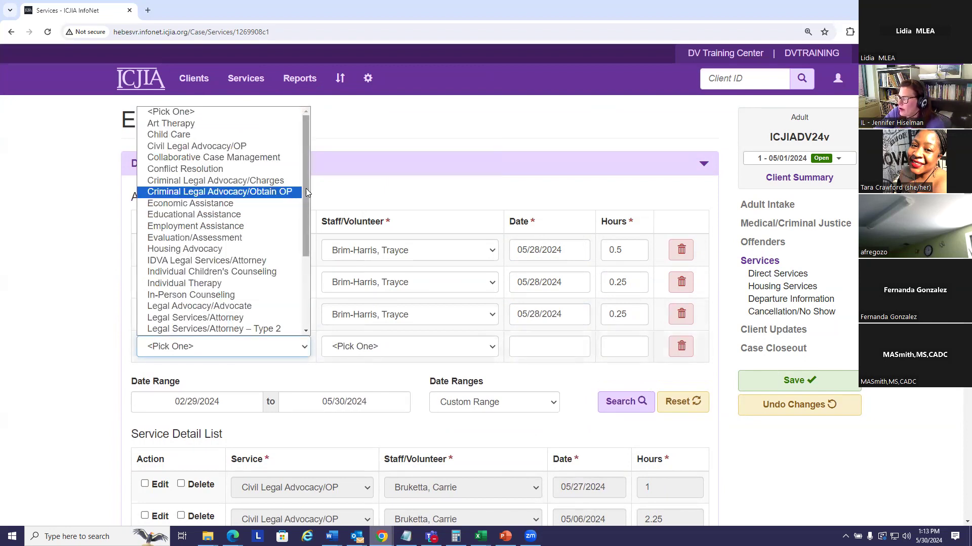
left_click_drag(306, 188, 303, 270)
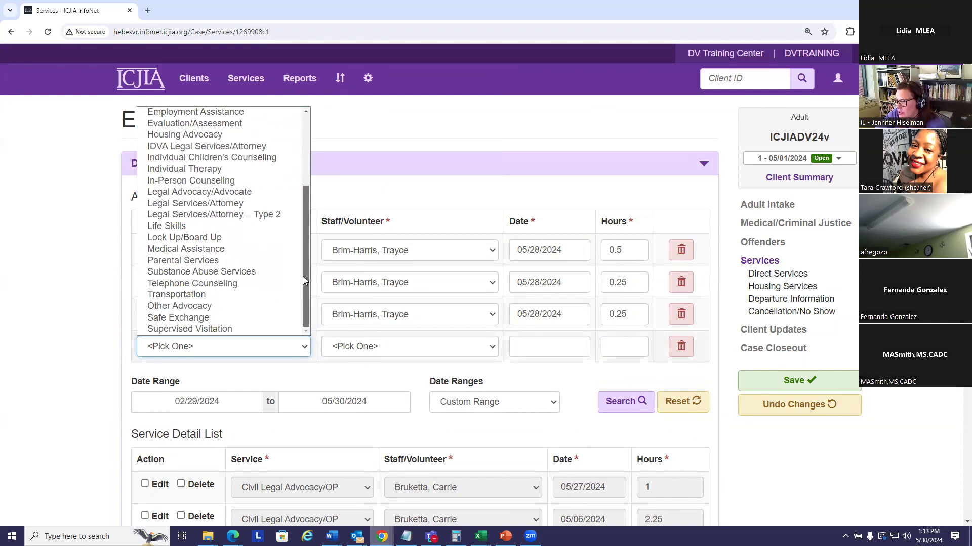
left_click(228, 260)
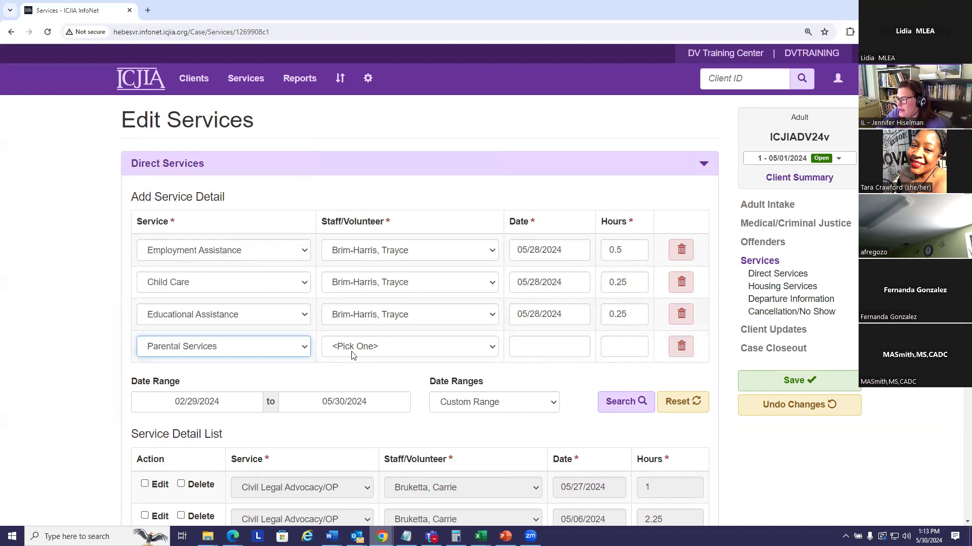
left_click(383, 348)
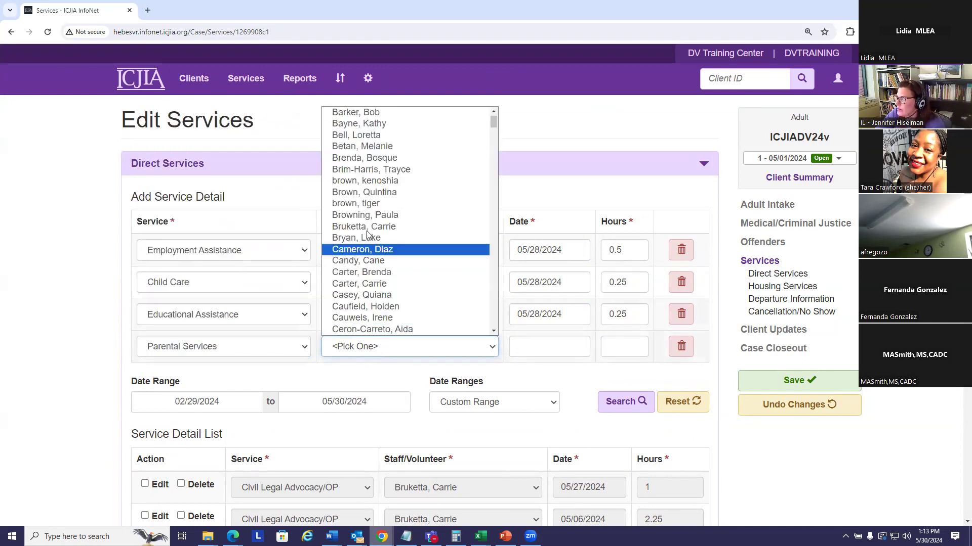
left_click(363, 171)
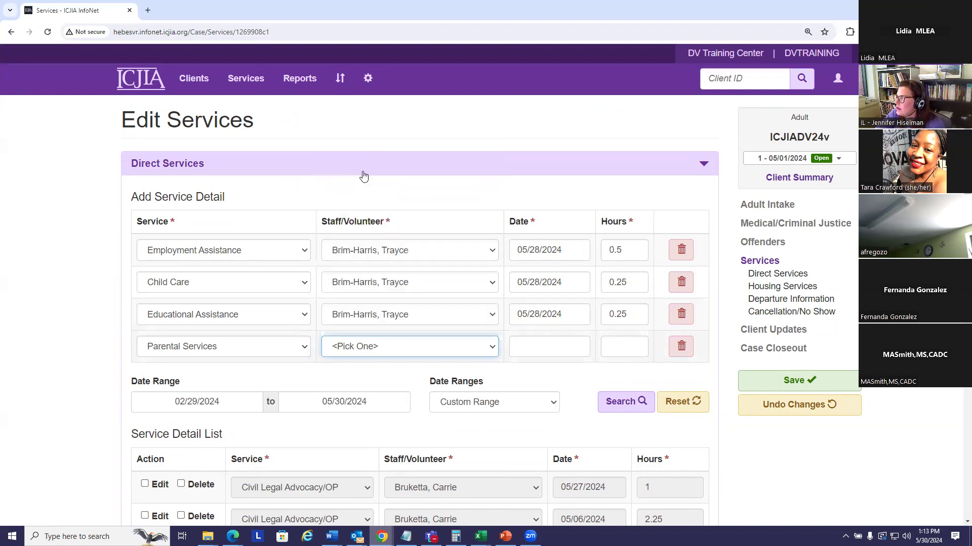
left_click(530, 356)
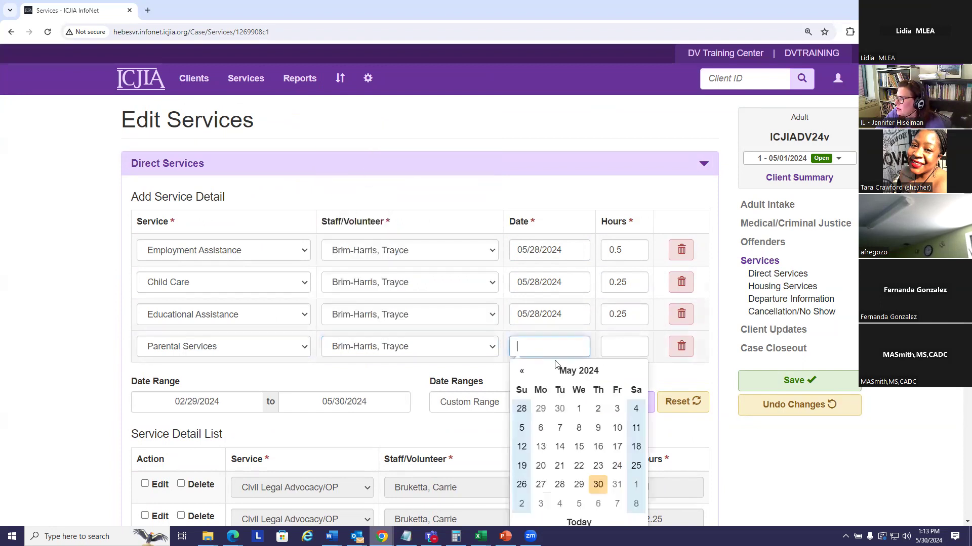
left_click(560, 486)
left_click(636, 344)
left_click(637, 344)
left_click(841, 384)
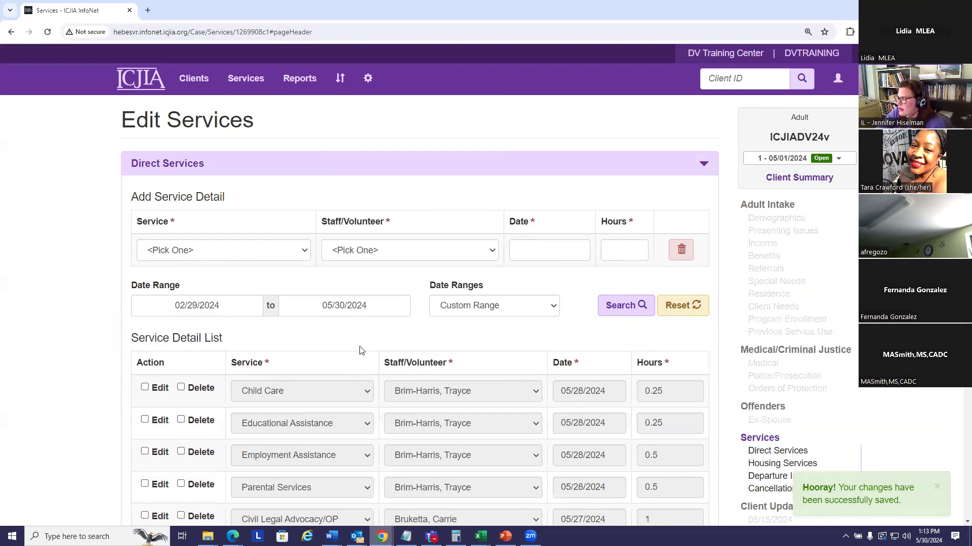
Step: Delete the saved Parental Services record dated 05/28/2024 from the service detail list and confirm the permanent deletion
scroll(460, 405, "down", 3)
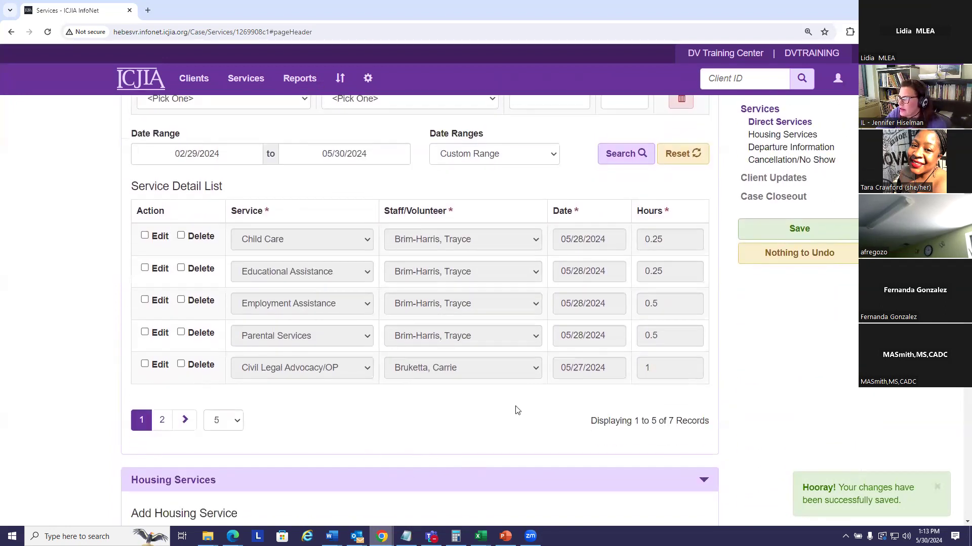
scroll(516, 410, "up", 2)
scroll(436, 388, "down", 2)
left_click(181, 333)
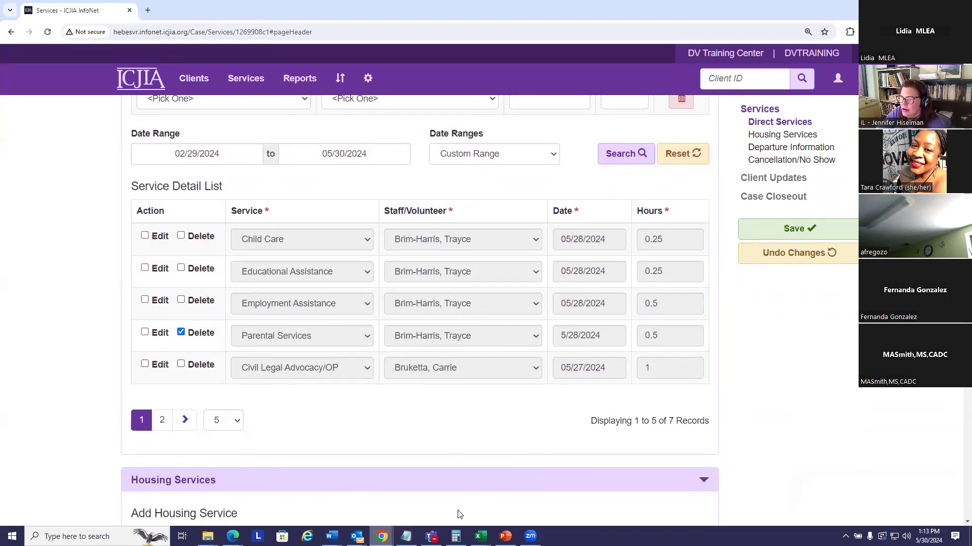
left_click(799, 231)
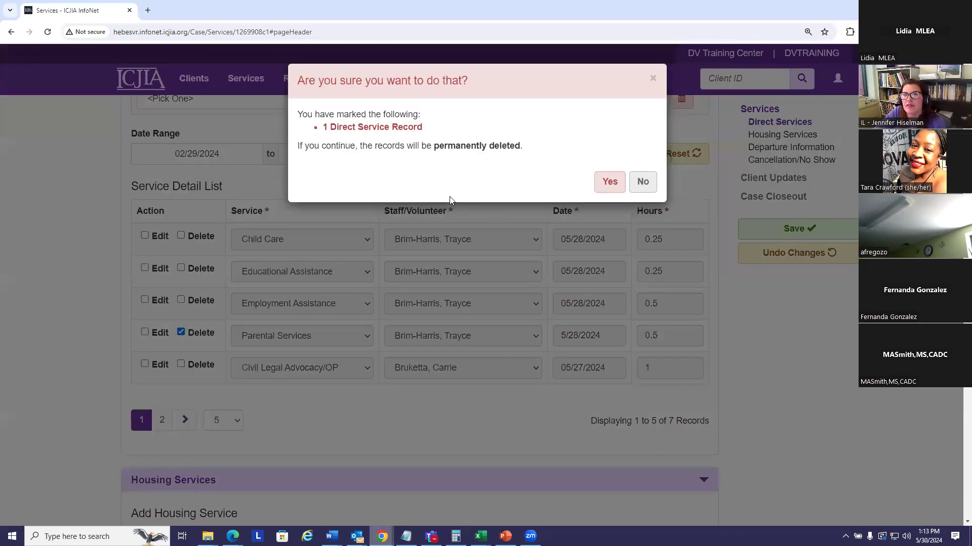
left_click(610, 183)
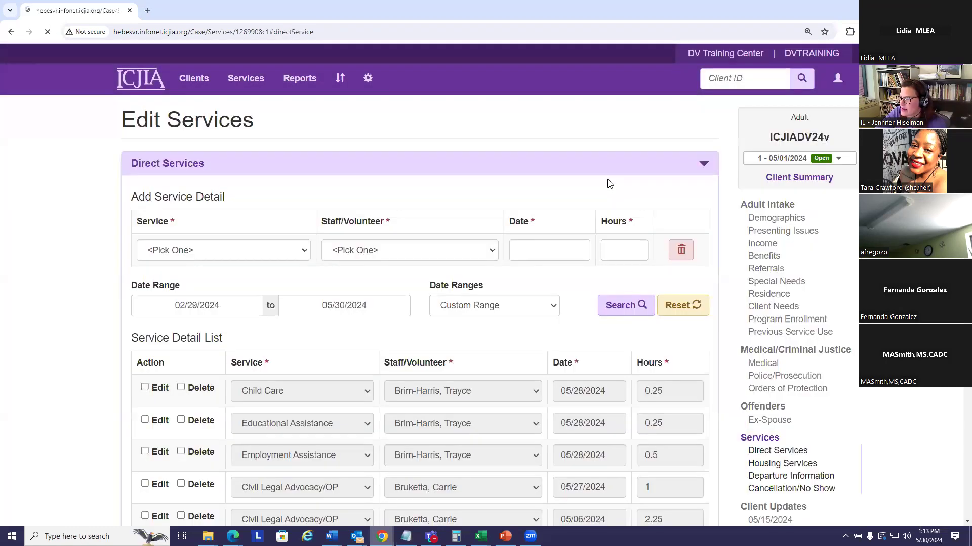
Step: Review the service detail list, its date range filter and the available preset date ranges
scroll(310, 316, "down", 2)
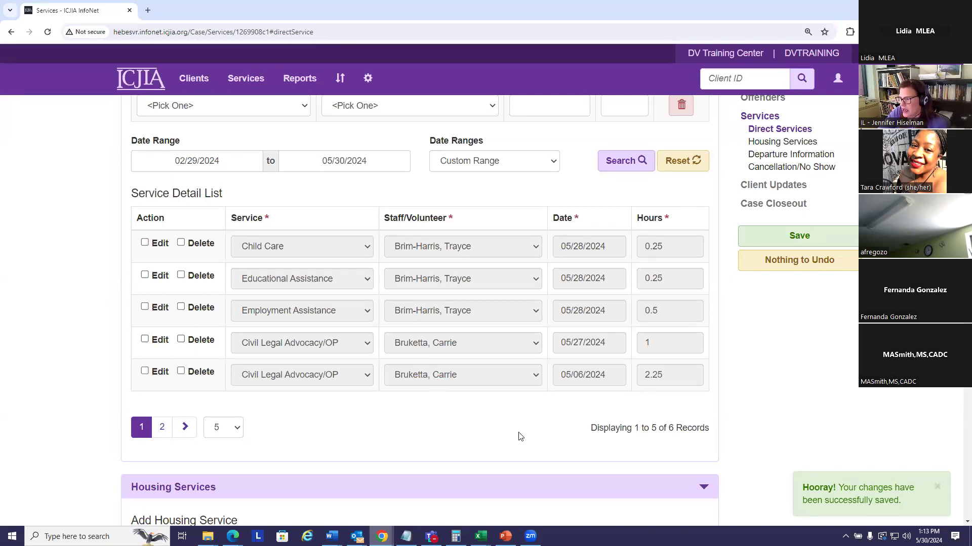
scroll(767, 357, "up", 1)
scroll(283, 435, "up", 1)
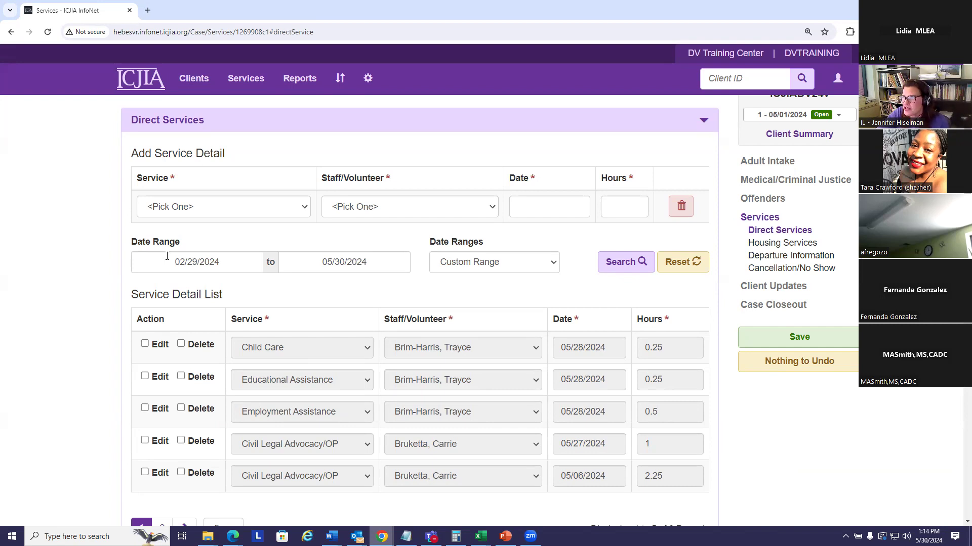
left_click_drag(173, 261, 226, 260)
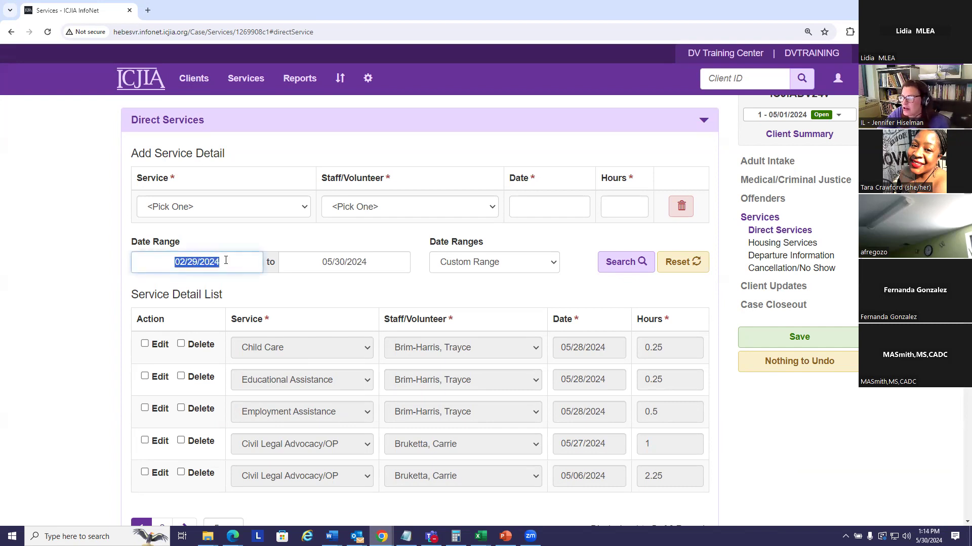
left_click(388, 295)
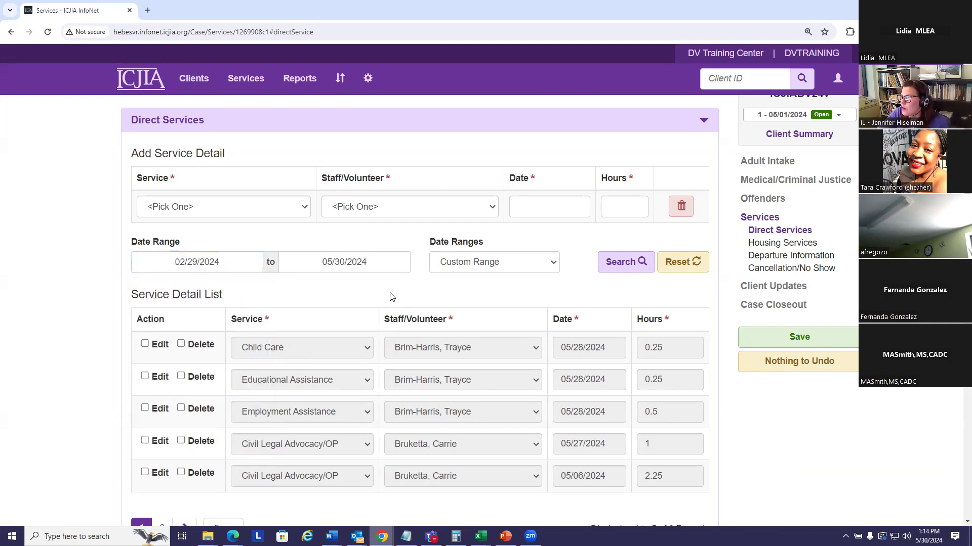
left_click(554, 265)
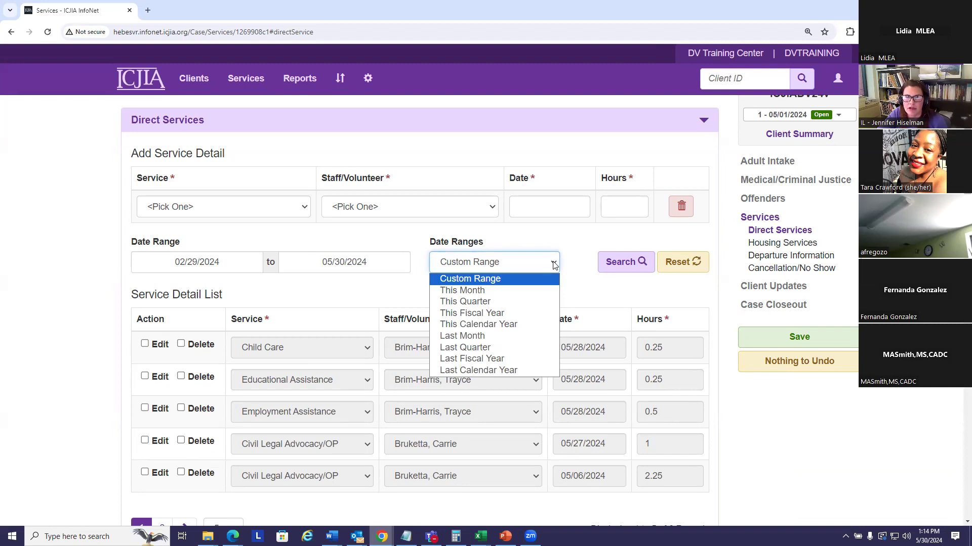
left_click(356, 291)
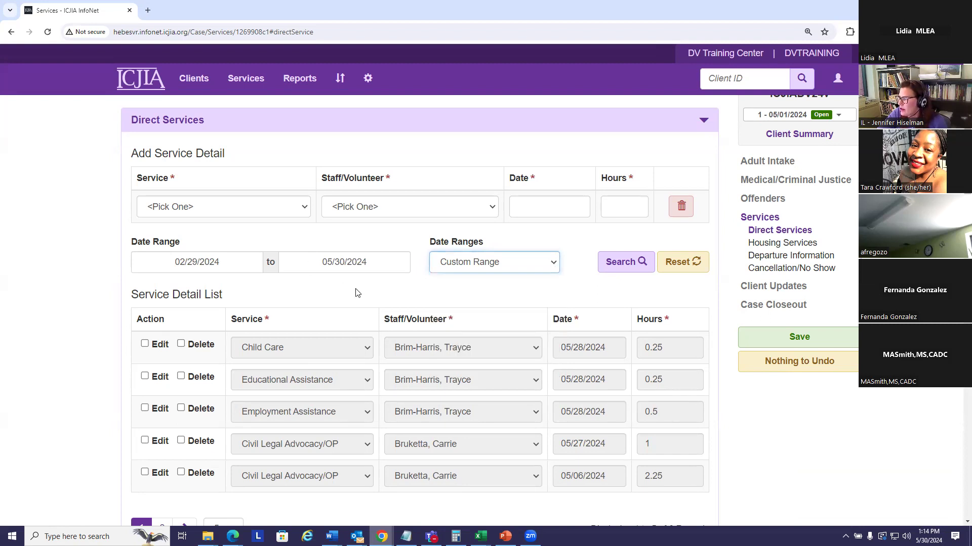
Step: Set the service detail list to show 50 records per page and look through the listed services
scroll(525, 281, "down", 3)
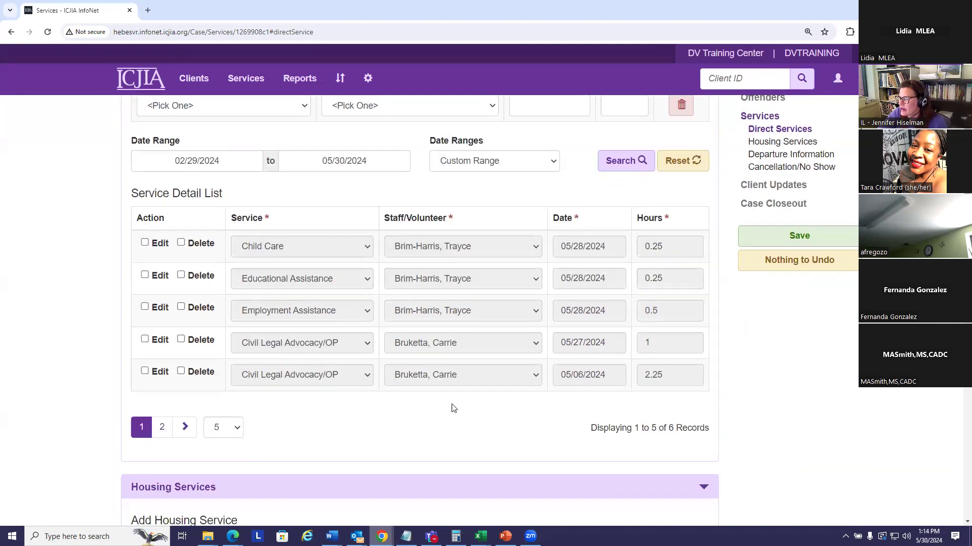
scroll(435, 392, "down", 1)
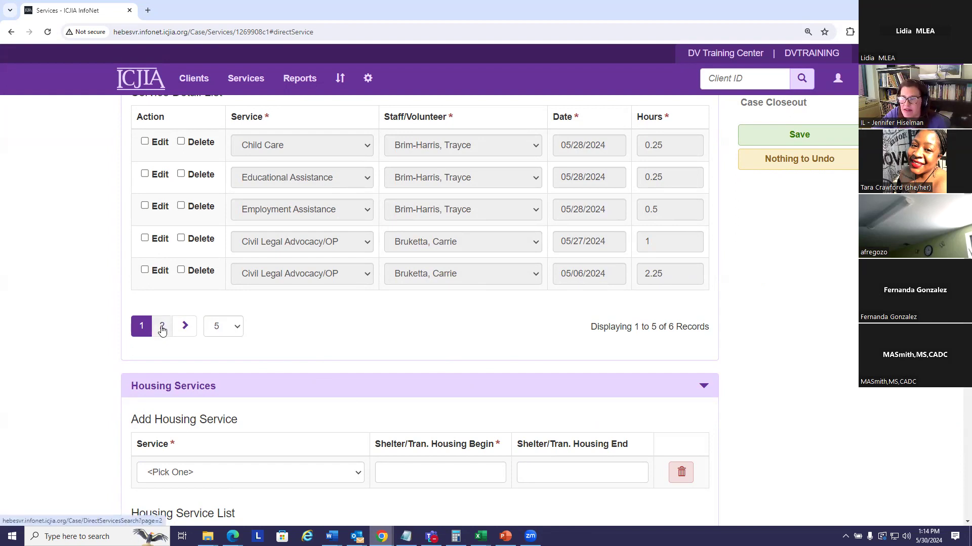
left_click(237, 327)
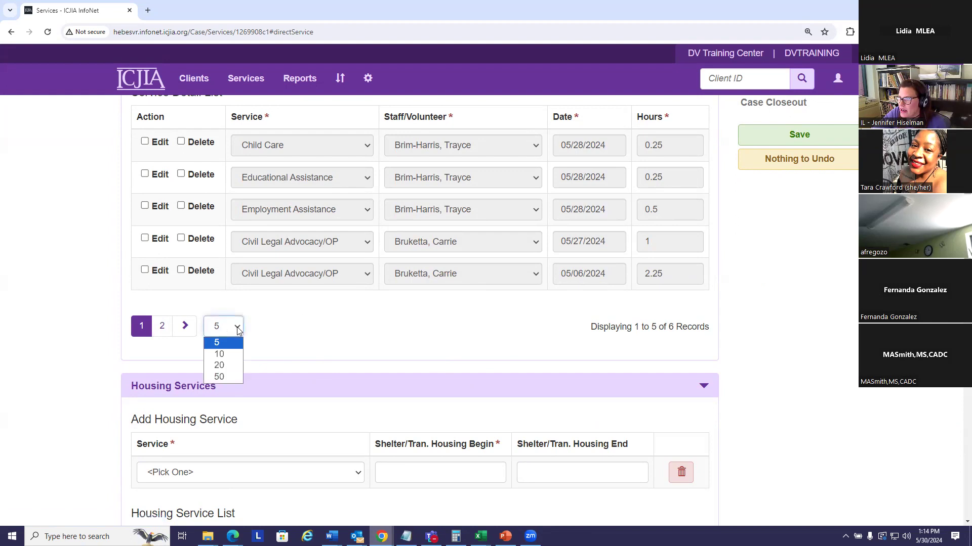
left_click(219, 377)
scroll(495, 377, "up", 3)
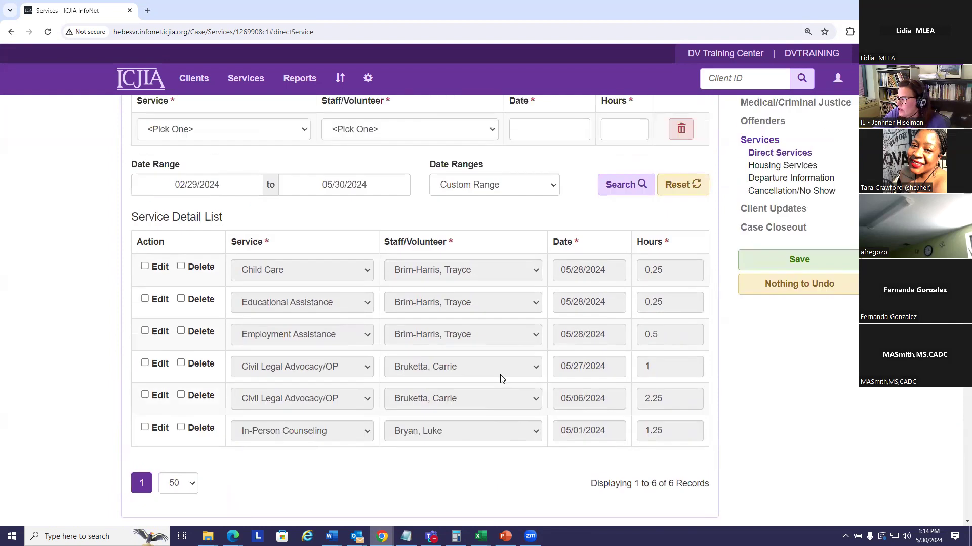
scroll(372, 448, "down", 2)
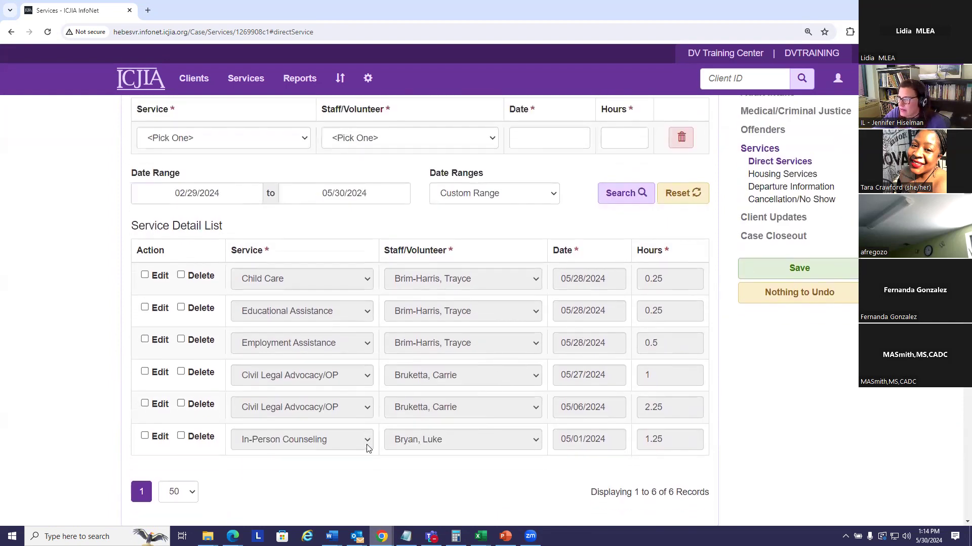
scroll(435, 431, "down", 1)
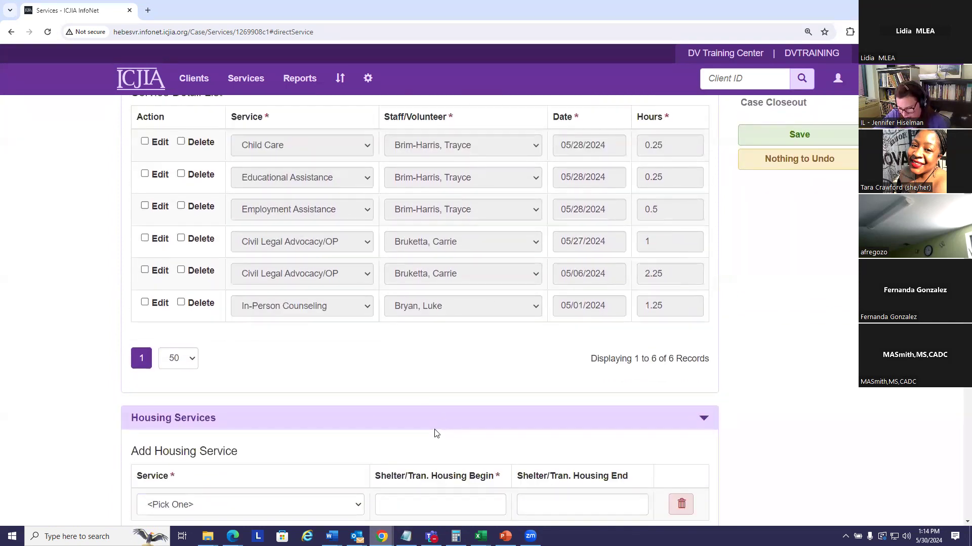
Step: Add an On-Site Shelter housing service with a begin date of 05/29/2024, leaving the end date blank, and save it
scroll(435, 434, "down", 1)
scroll(431, 335, "down", 1)
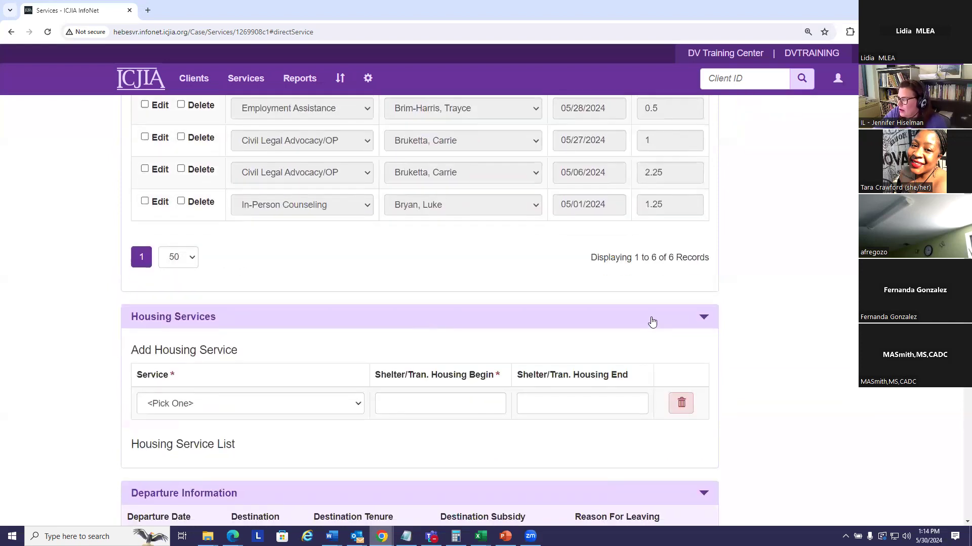
scroll(802, 395, "down", 1)
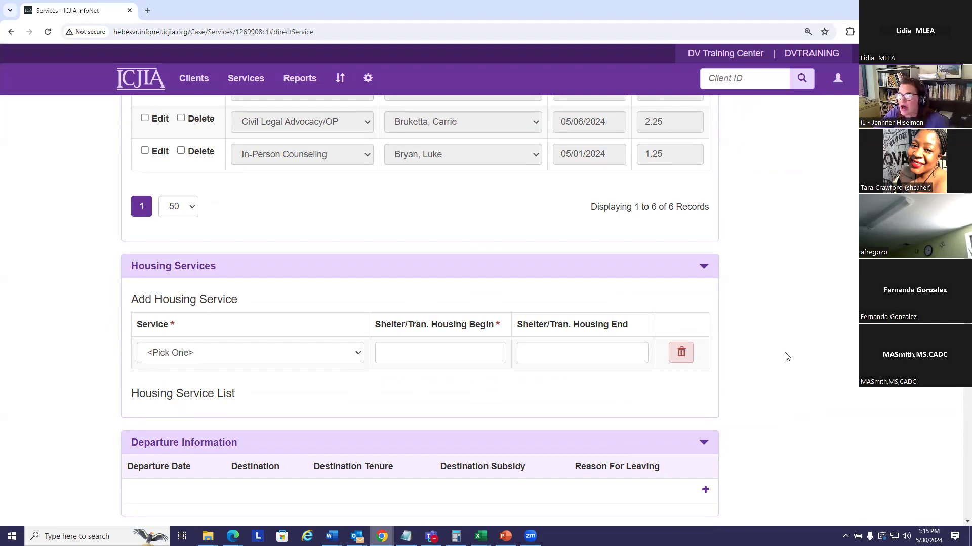
scroll(786, 357, "down", 1)
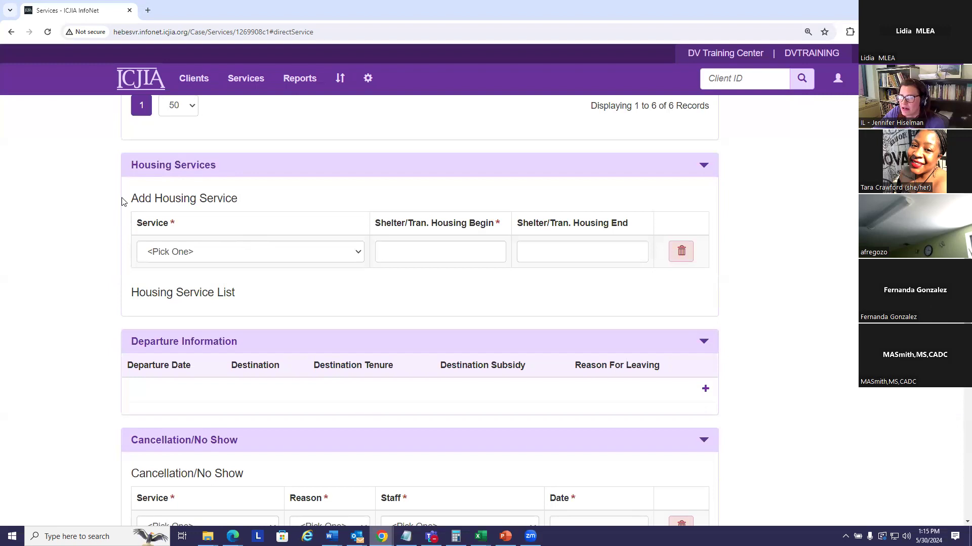
left_click(358, 253)
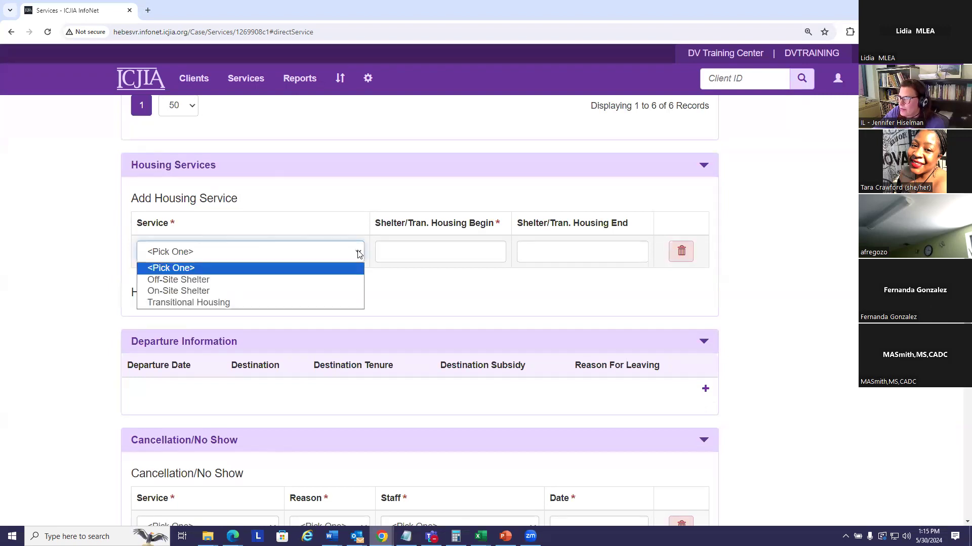
left_click(205, 293)
left_click(423, 252)
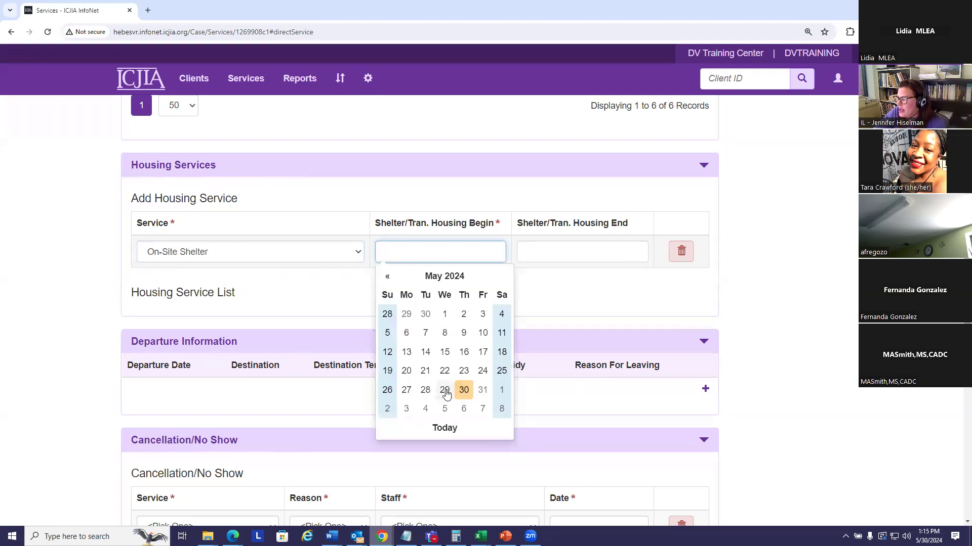
left_click(445, 390)
left_click(733, 297)
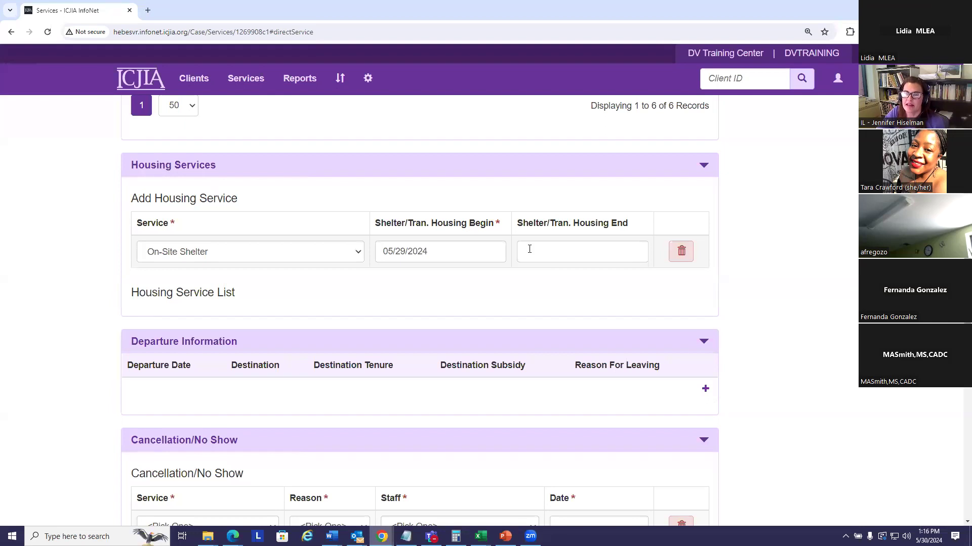
scroll(585, 241, "up", 2)
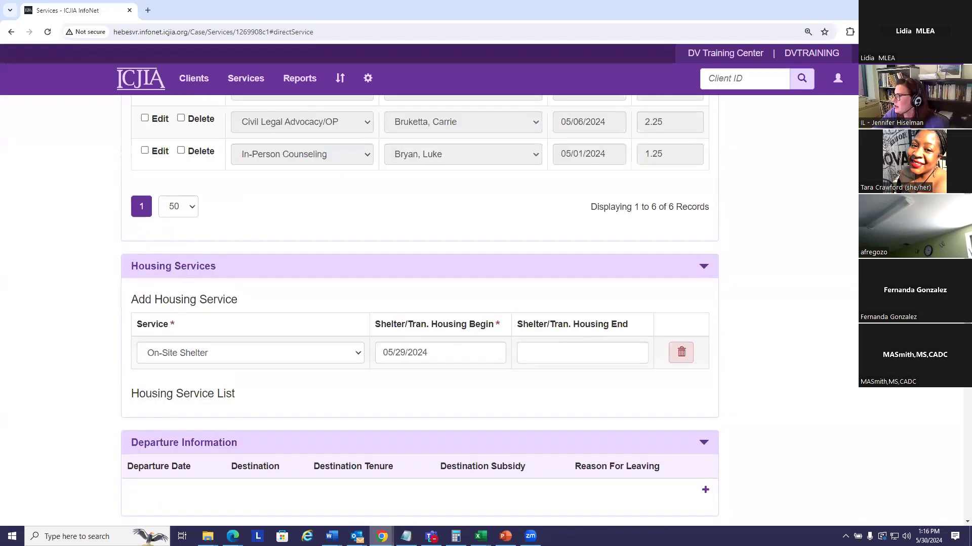
scroll(585, 241, "up", 4)
left_click(801, 187)
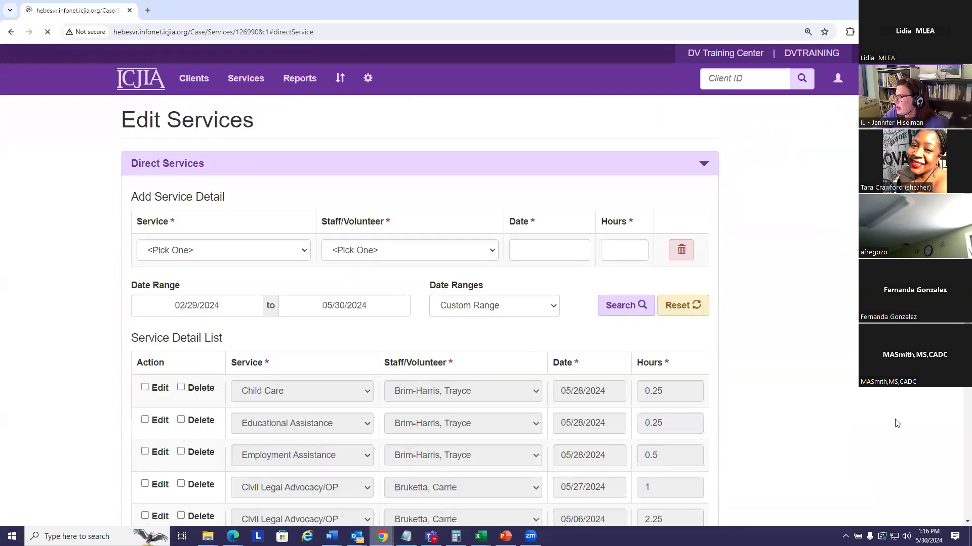
Step: Edit the saved On-Site Shelter record in the housing service list, set its shelter end date to 05/30/2024, and save the change
scroll(656, 404, "down", 2)
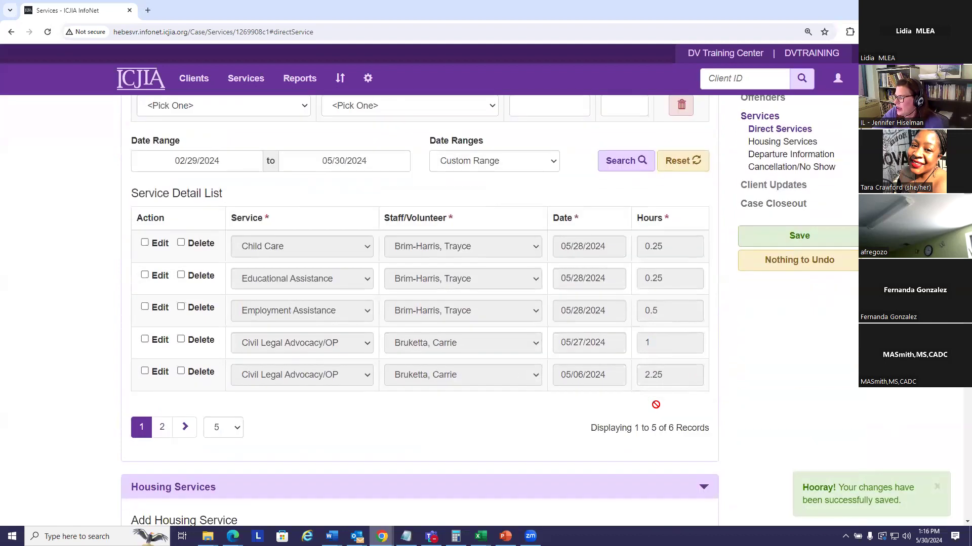
scroll(656, 405, "down", 6)
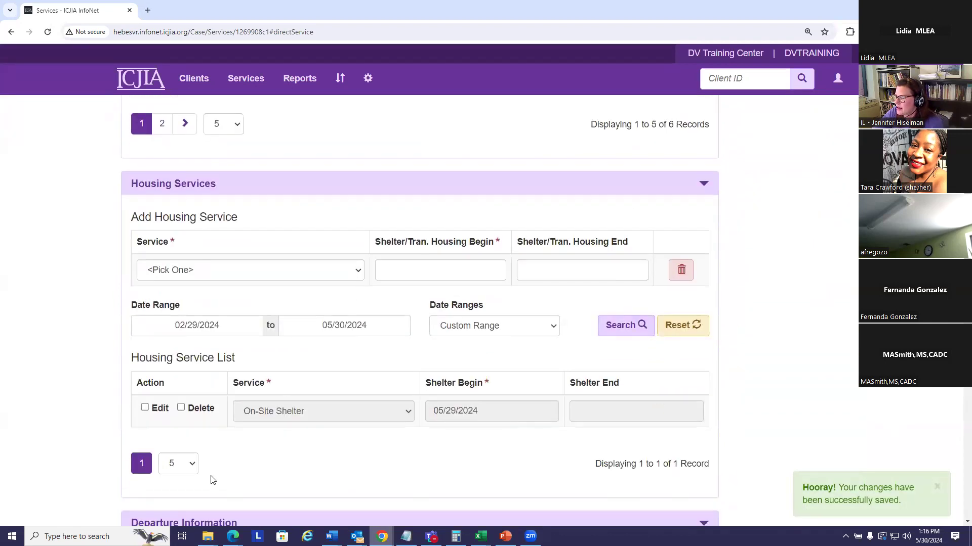
scroll(397, 454, "down", 1)
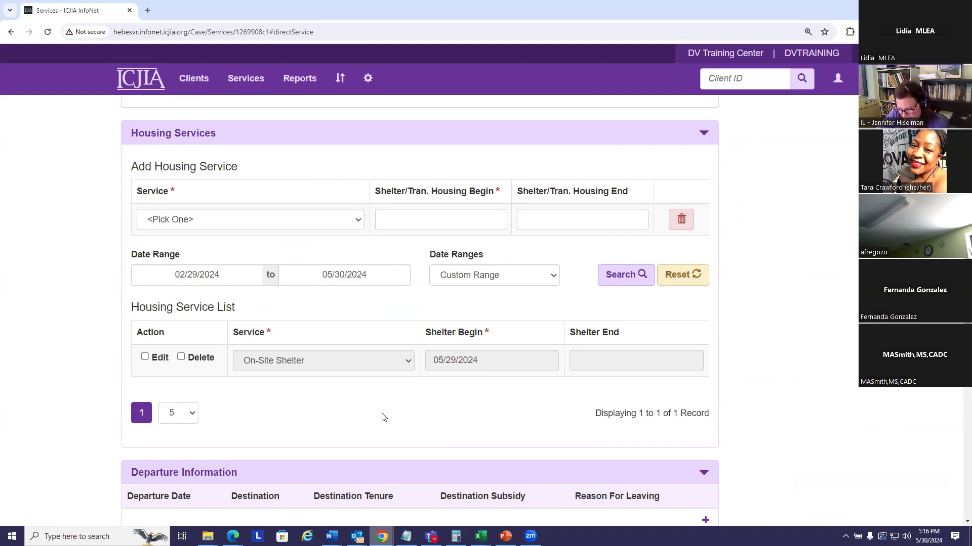
scroll(319, 410, "down", 1)
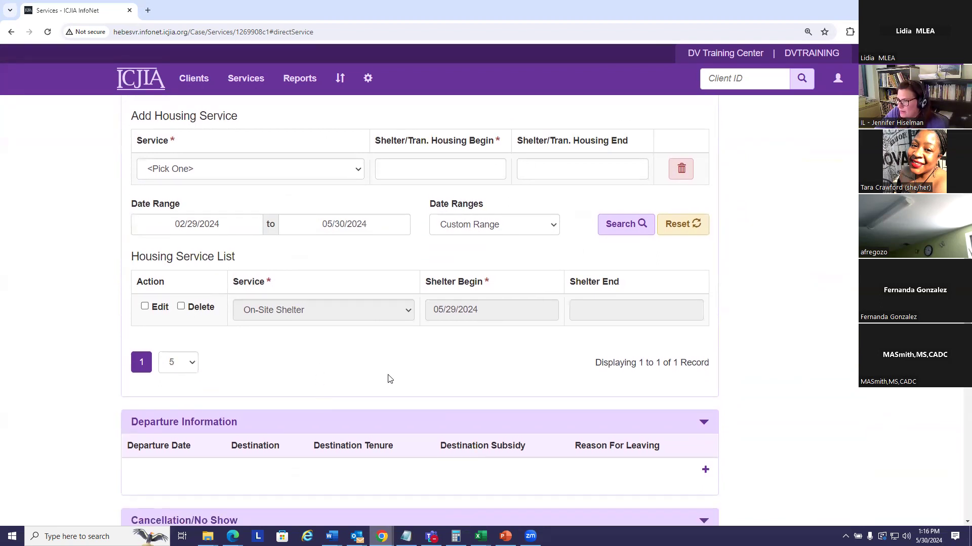
scroll(480, 377, "down", 1)
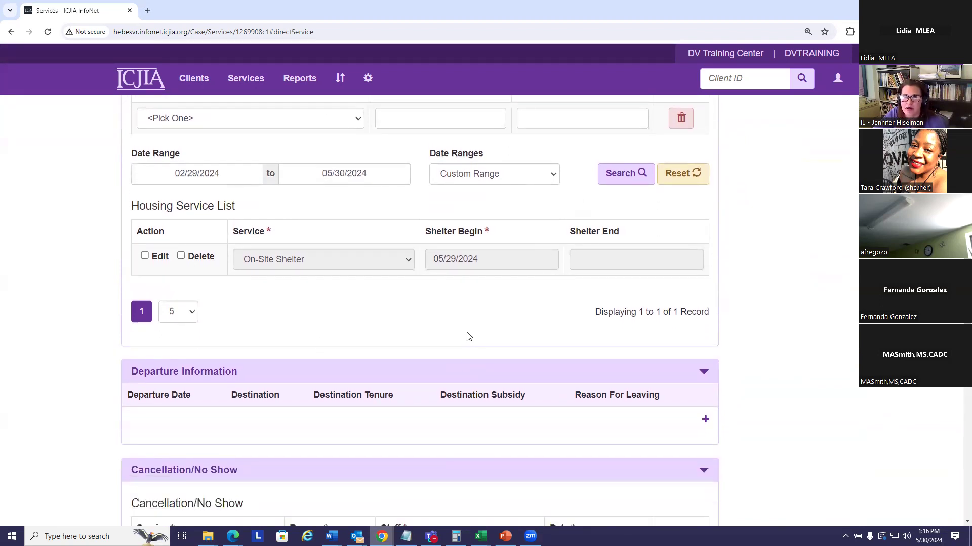
scroll(464, 334, "down", 1)
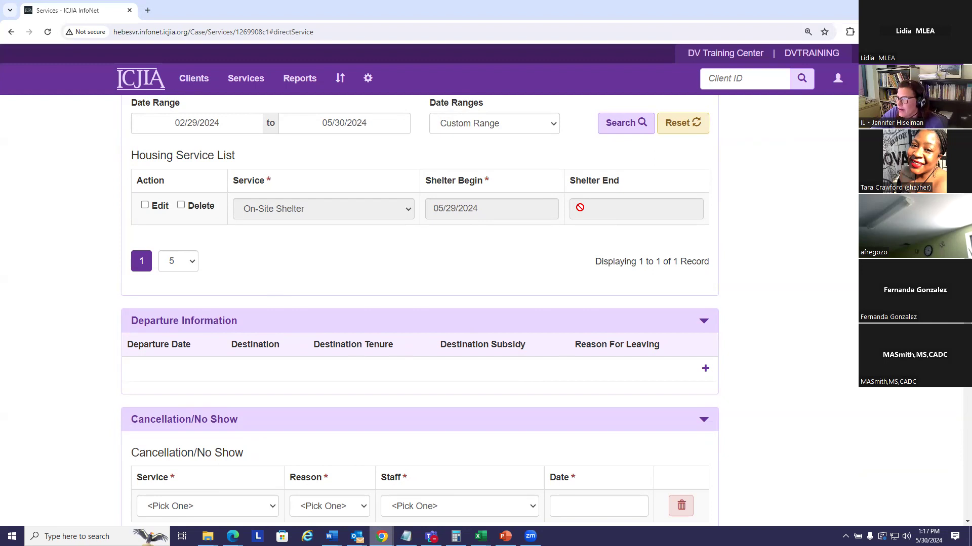
left_click(145, 205)
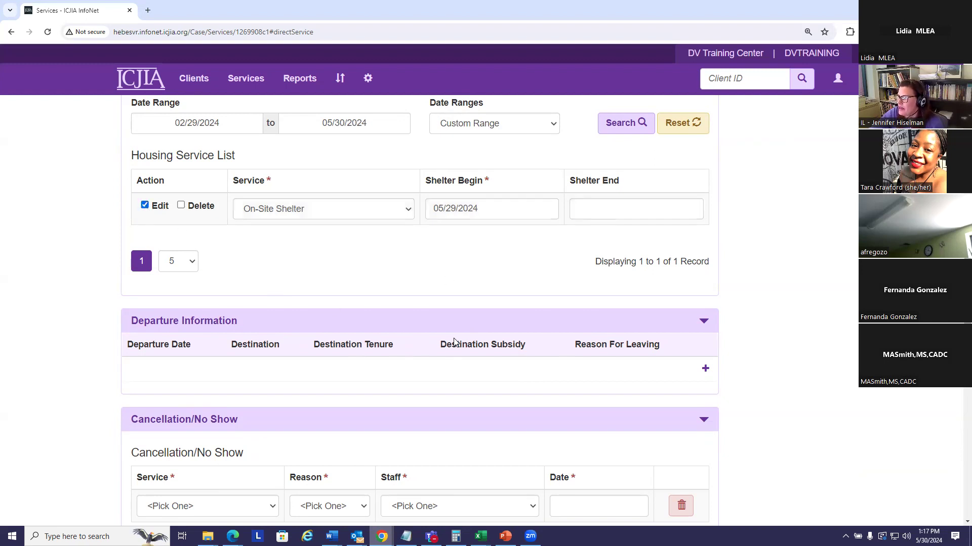
left_click(603, 207)
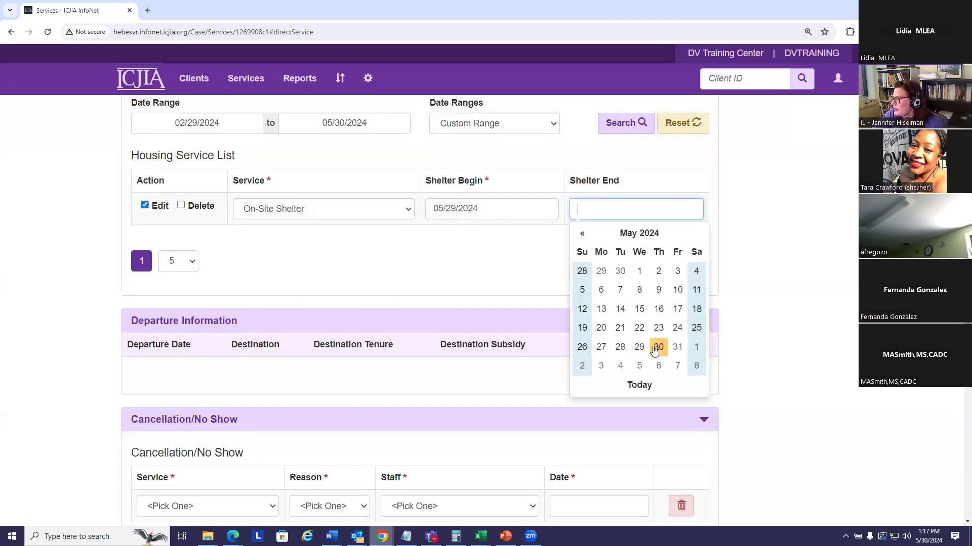
left_click(658, 348)
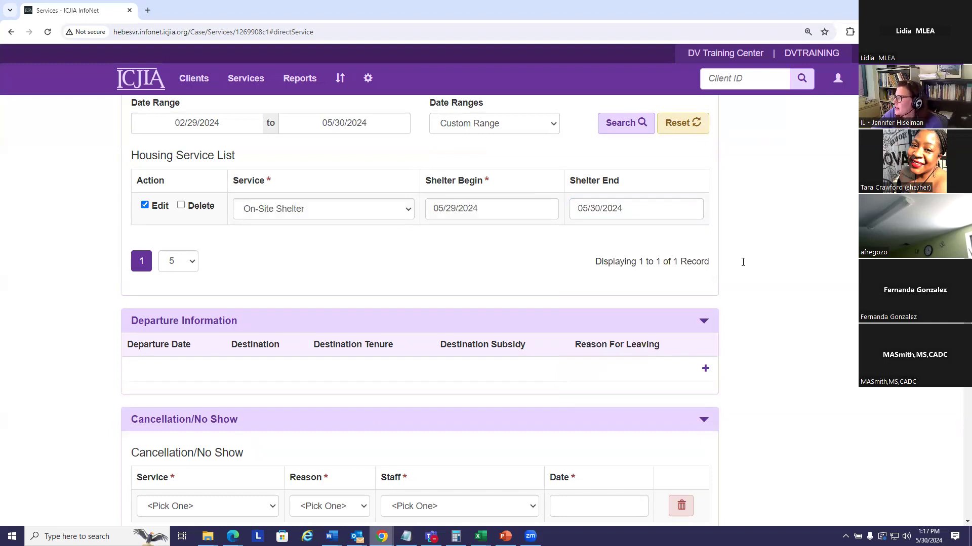
scroll(827, 260, "up", 3)
scroll(827, 260, "up", 7)
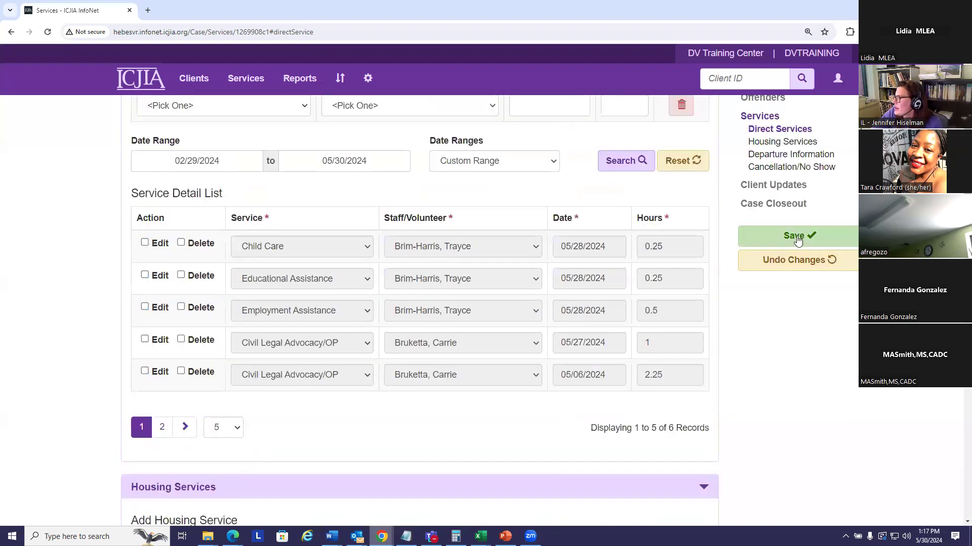
Step: Add a new departure information record and set its departure date to 05/29/2024
scroll(587, 297, "down", 3)
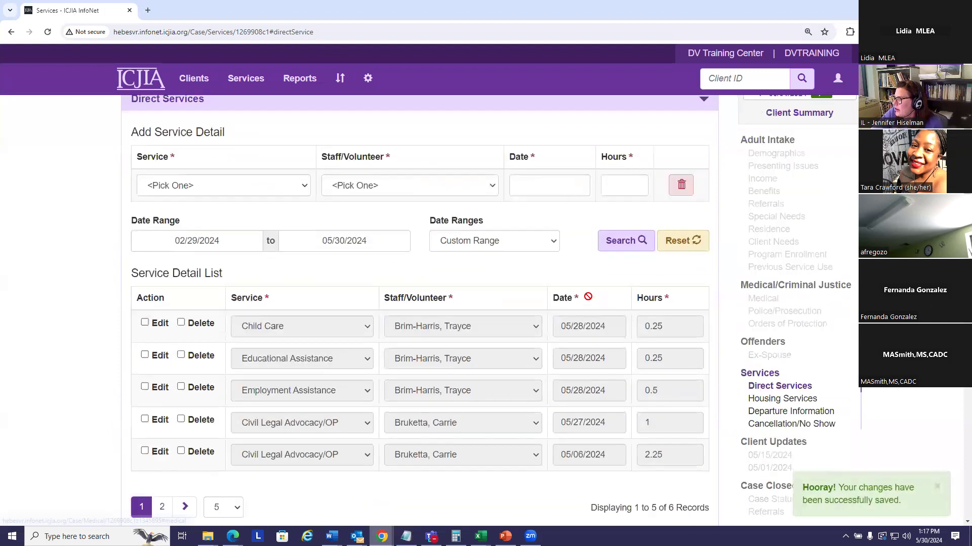
scroll(569, 292, "down", 4)
scroll(520, 358, "down", 3)
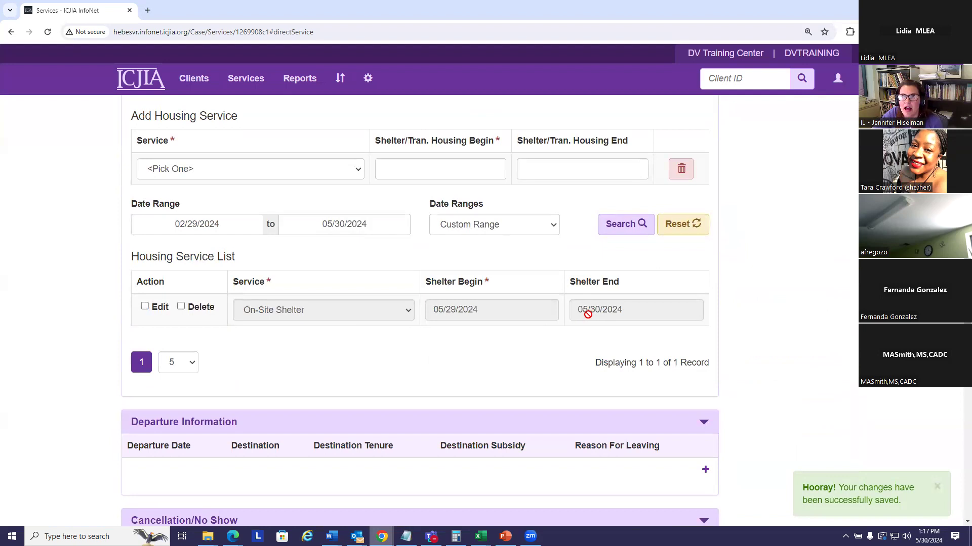
scroll(466, 344, "down", 3)
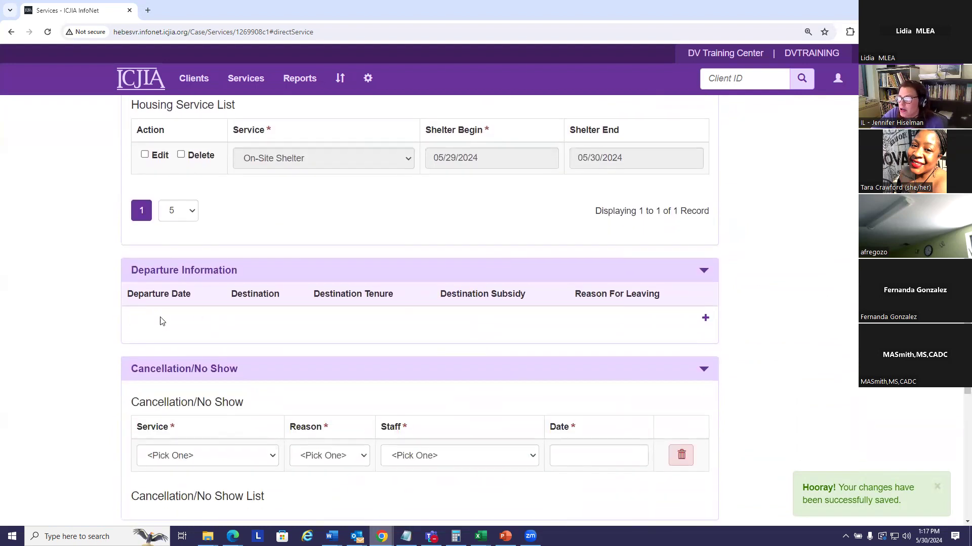
left_click(705, 319)
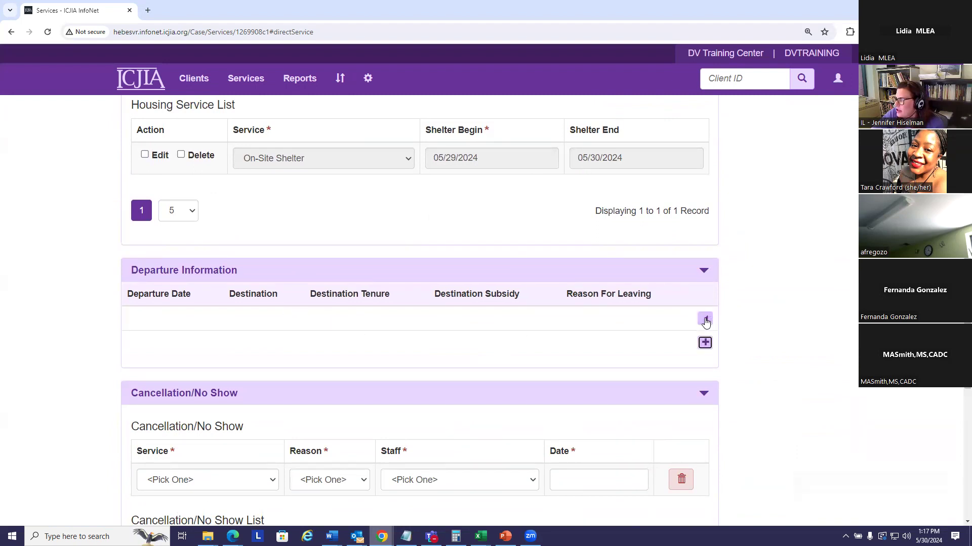
scroll(757, 312, "down", 2)
scroll(754, 307, "down", 1)
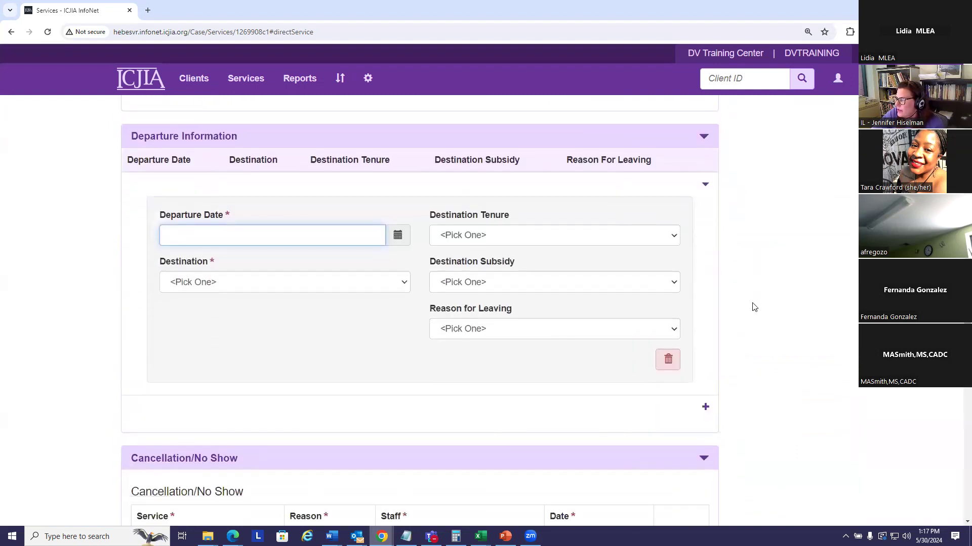
scroll(312, 357, "up", 2)
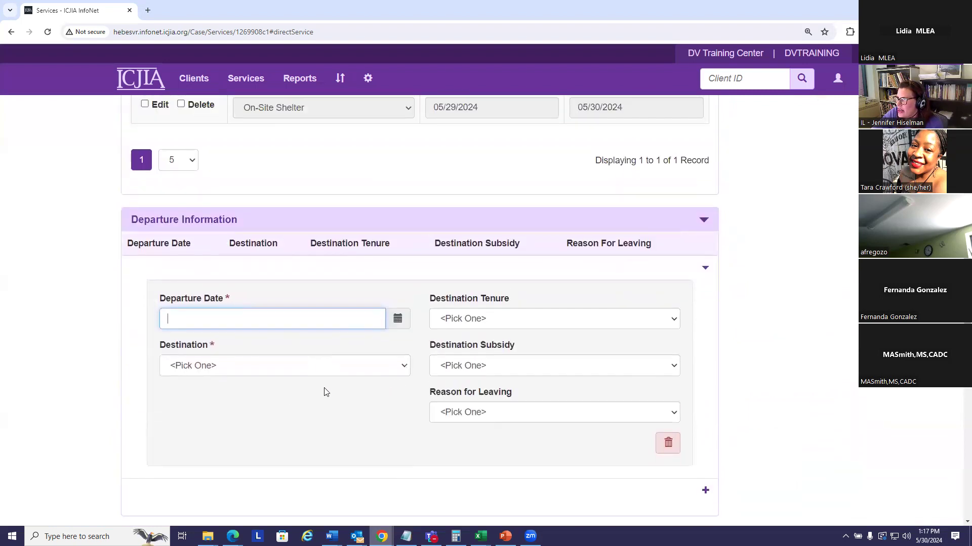
scroll(344, 415, "up", 1)
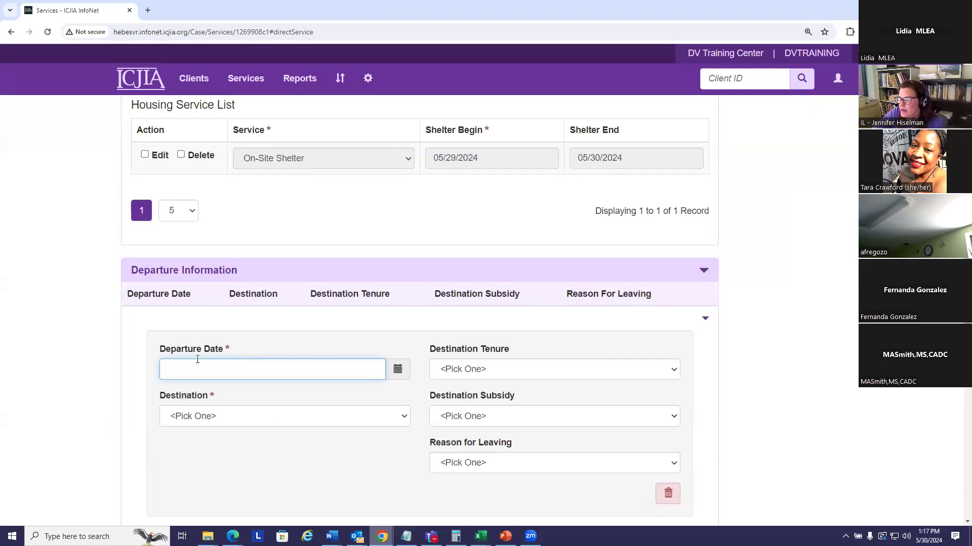
left_click(398, 370)
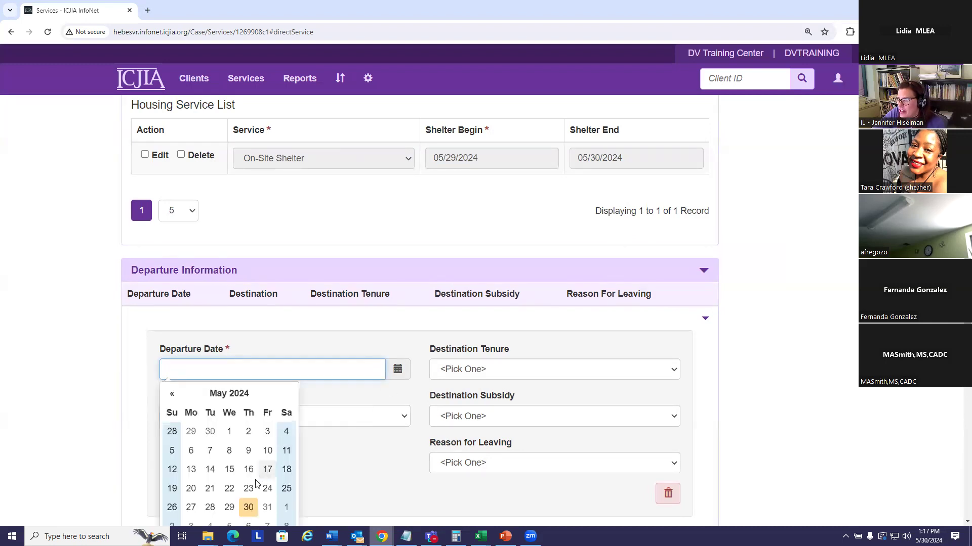
left_click(228, 508)
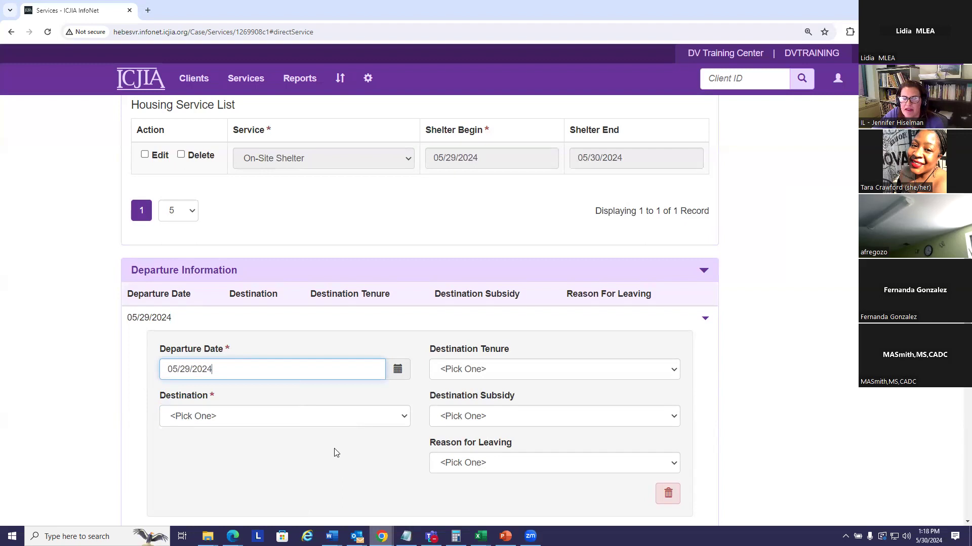
Step: Set the departure destination to "Staying or living in a friend's room, apt., or house" and the destination tenure to Transitional
left_click(298, 418)
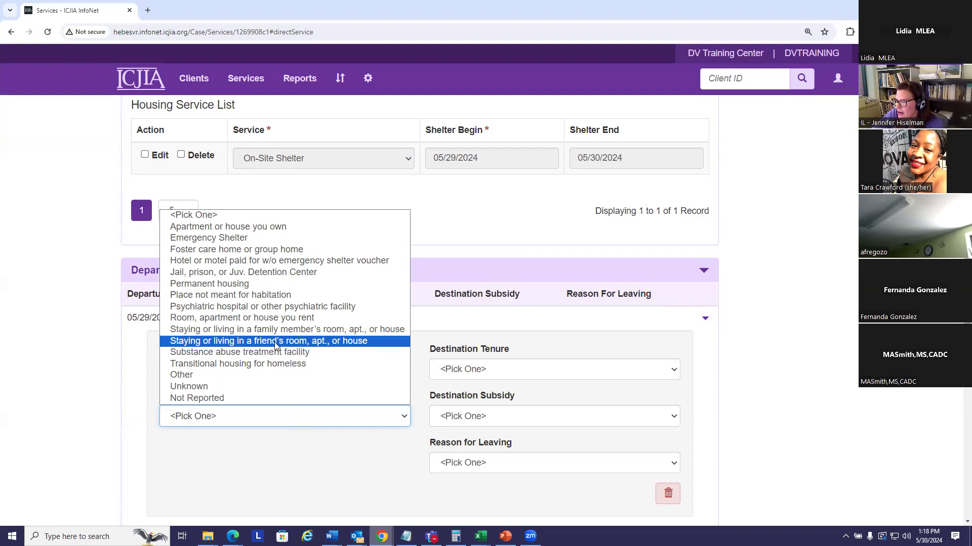
left_click(291, 343)
scroll(466, 342, "down", 2)
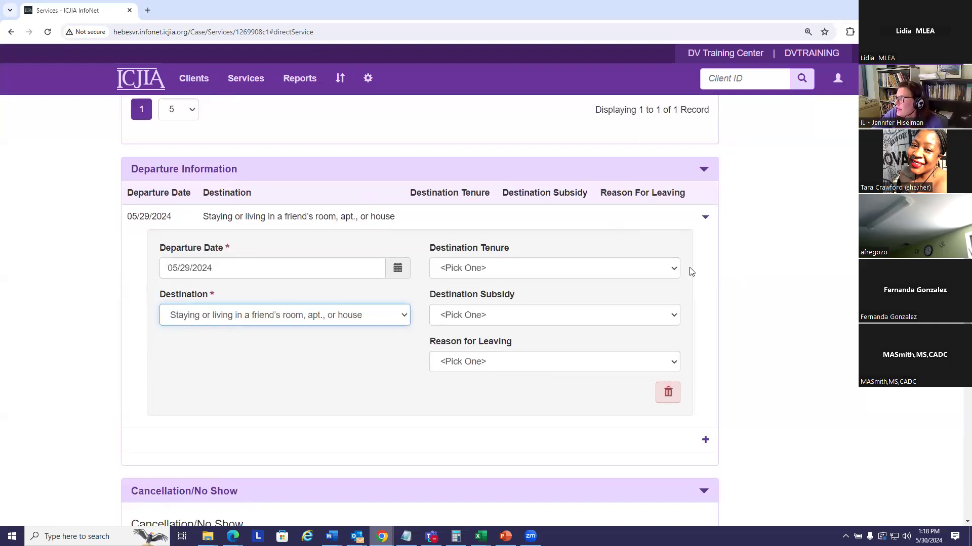
left_click(674, 268)
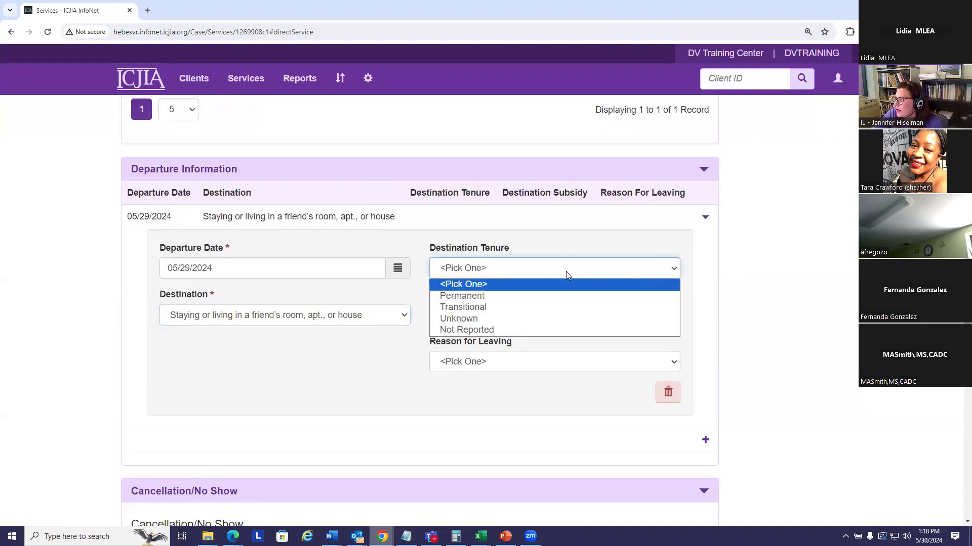
left_click(476, 307)
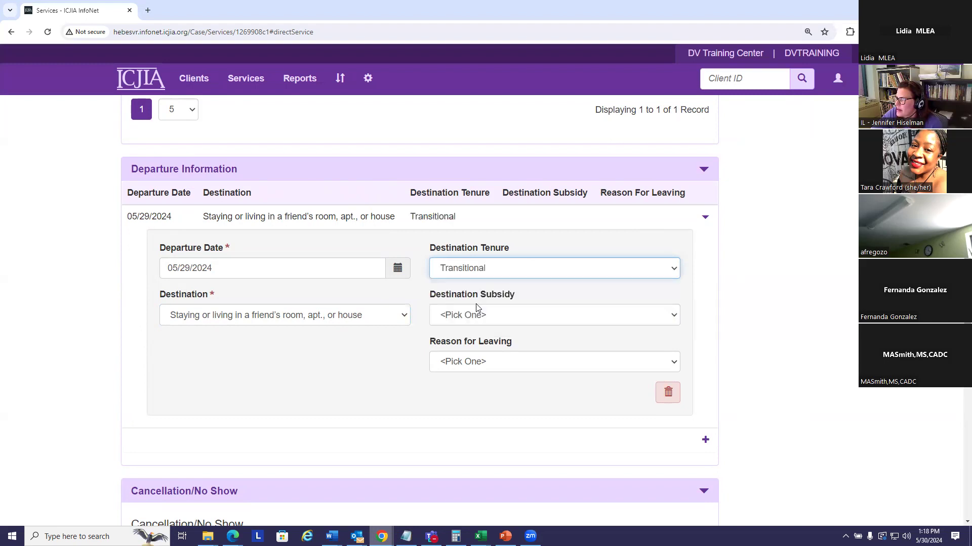
Step: Set the destination subsidy to None and the reason for leaving to Completed program, and try to save the departure record
scroll(551, 299, "down", 1)
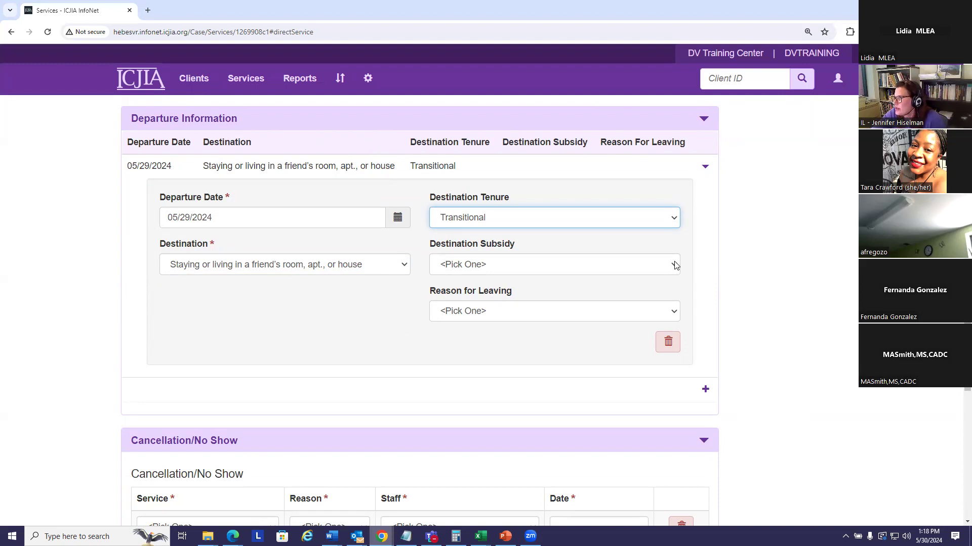
left_click(676, 266)
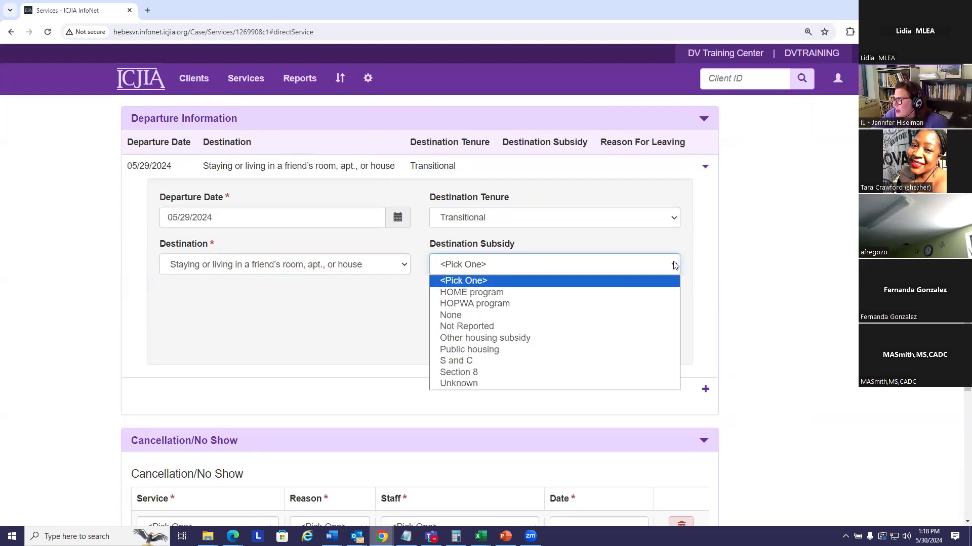
left_click(467, 318)
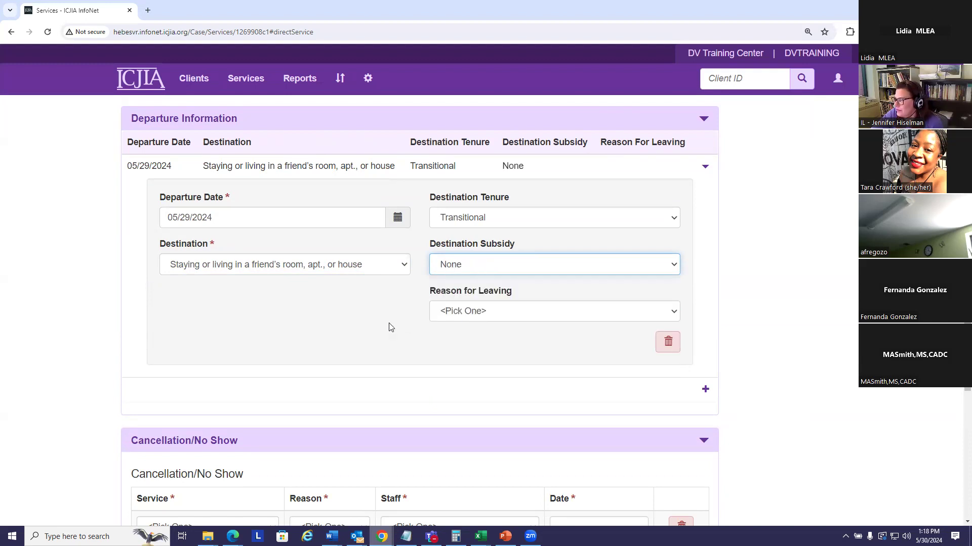
left_click(677, 313)
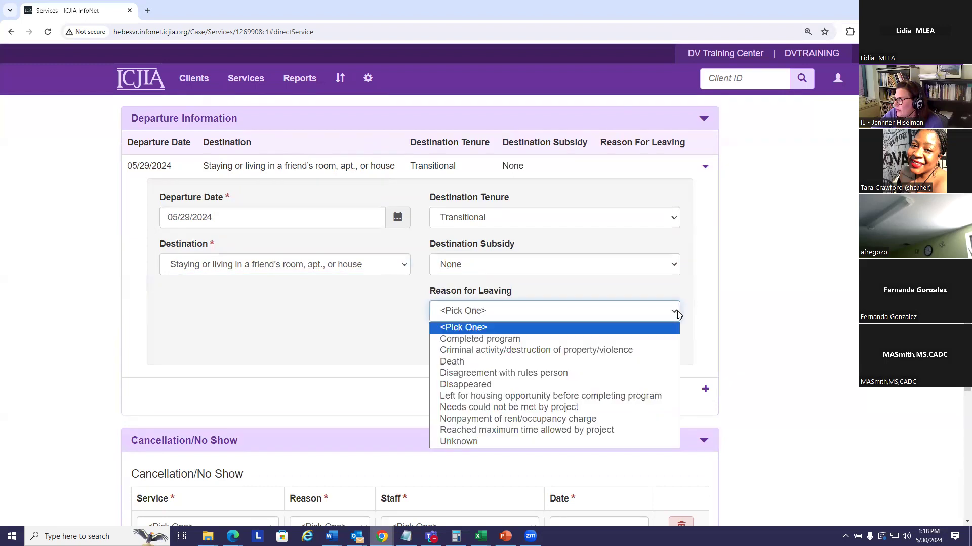
scroll(736, 310, "down", 1)
left_click(675, 266)
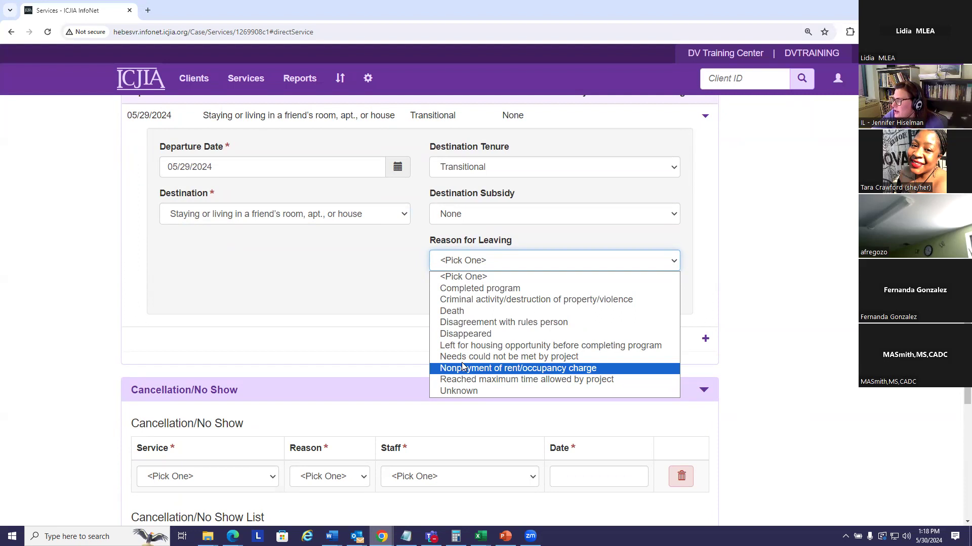
left_click(468, 290)
scroll(717, 336, "up", 2)
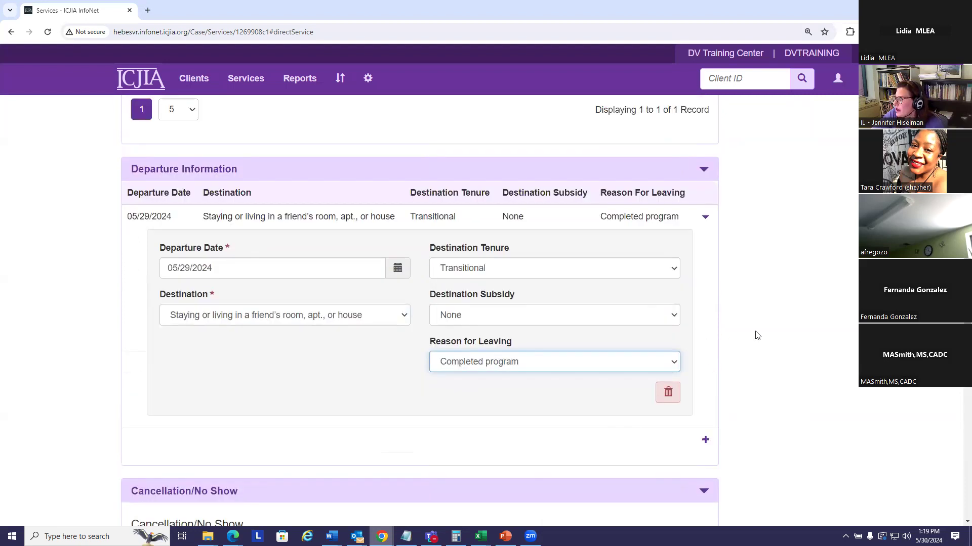
scroll(758, 335, "up", 12)
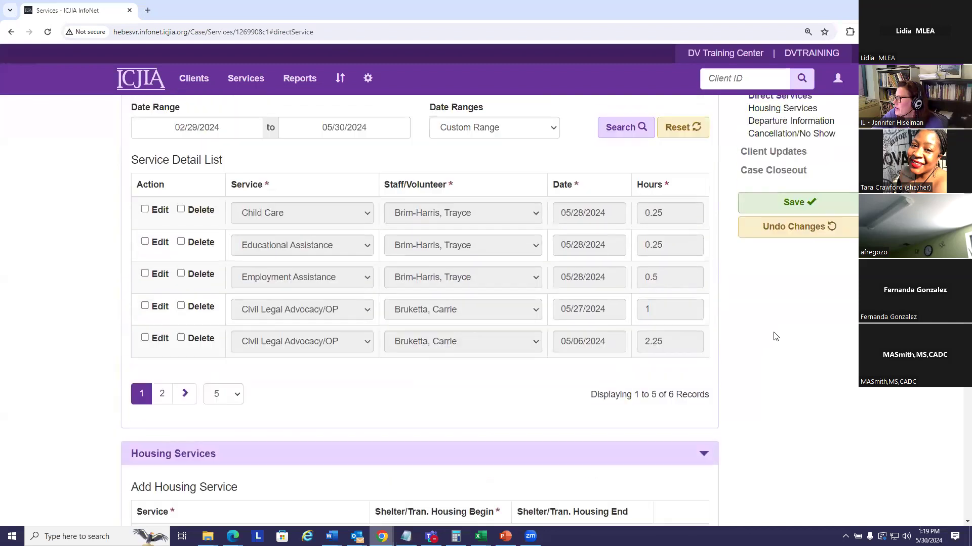
Step: Set the departure date of the departure information record to 05/30/2024 and save the changes
scroll(777, 372, "down", 10)
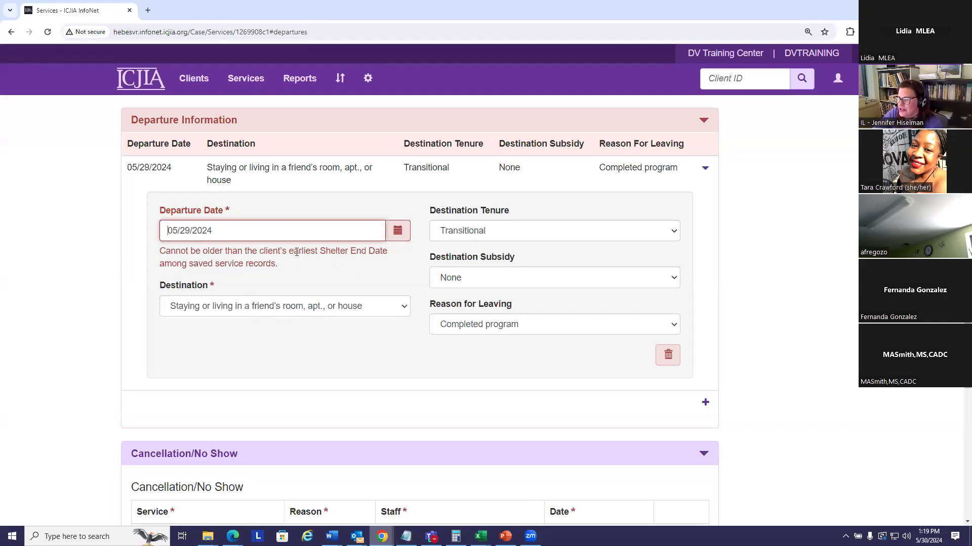
double_click(183, 229)
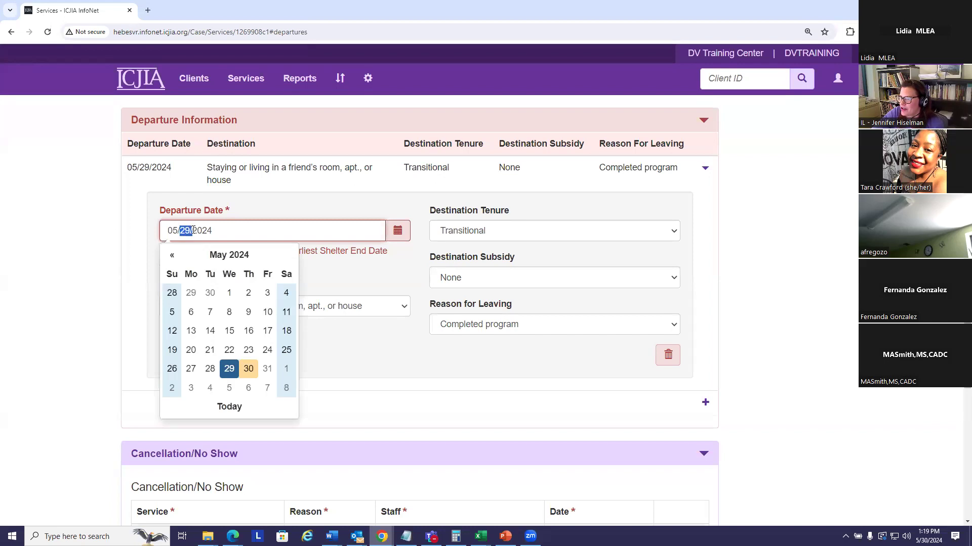
left_click(249, 368)
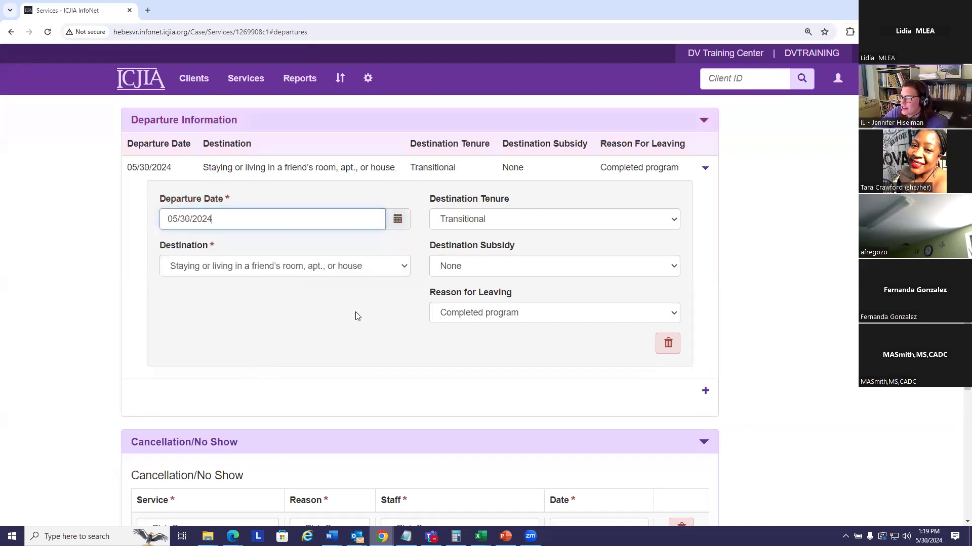
scroll(840, 255, "up", 5)
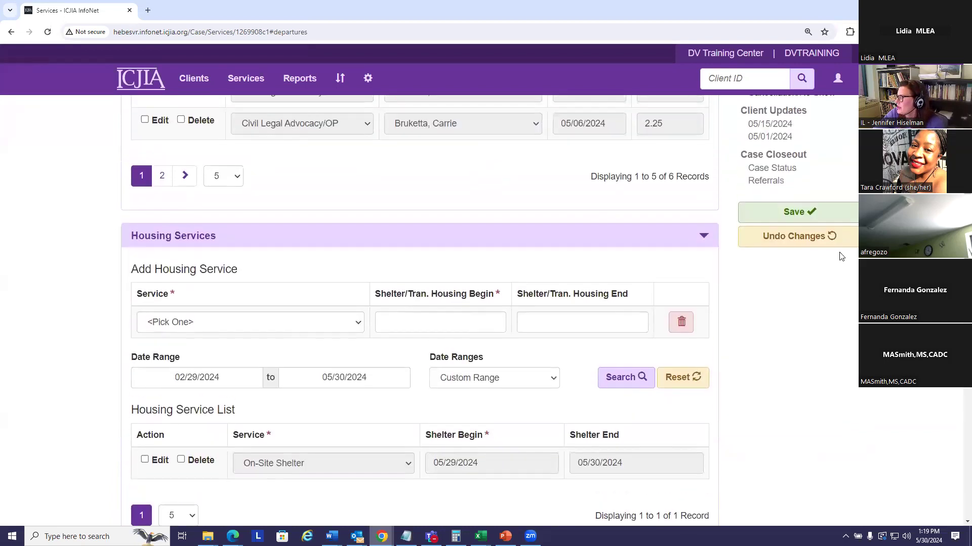
left_click(794, 212)
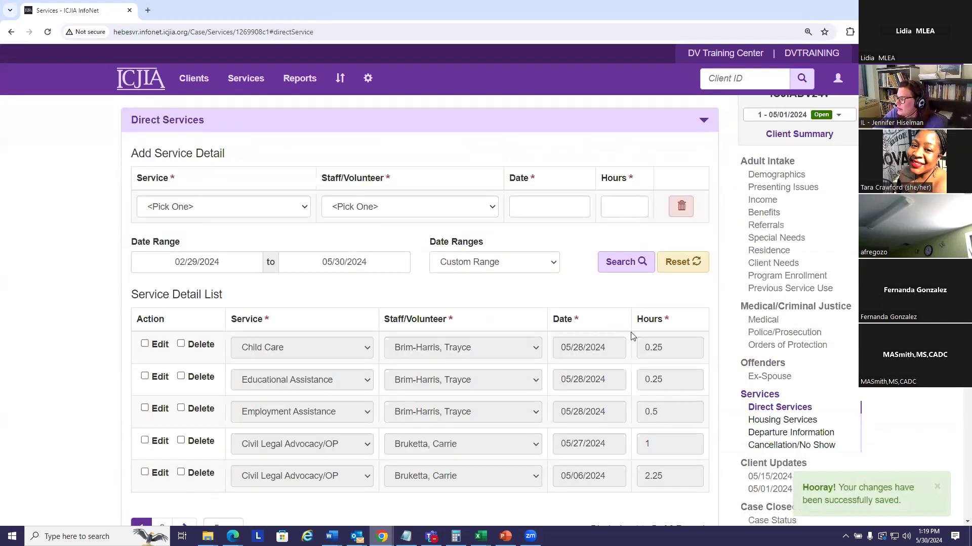
Step: In the Cancellation/No Show entry, set the service to In-Person Counseling and the reason to Cancelled
scroll(635, 338, "down", 5)
scroll(652, 349, "down", 5)
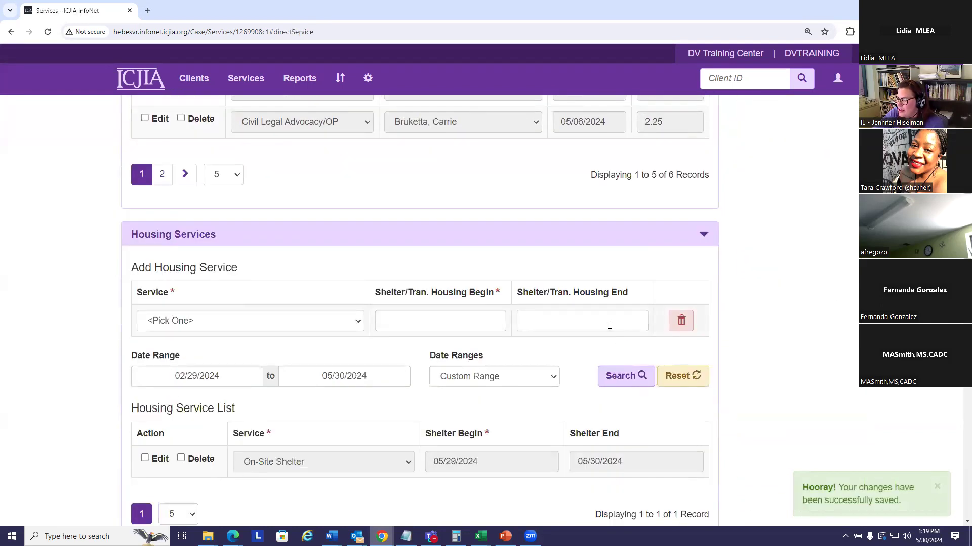
scroll(557, 299, "down", 2)
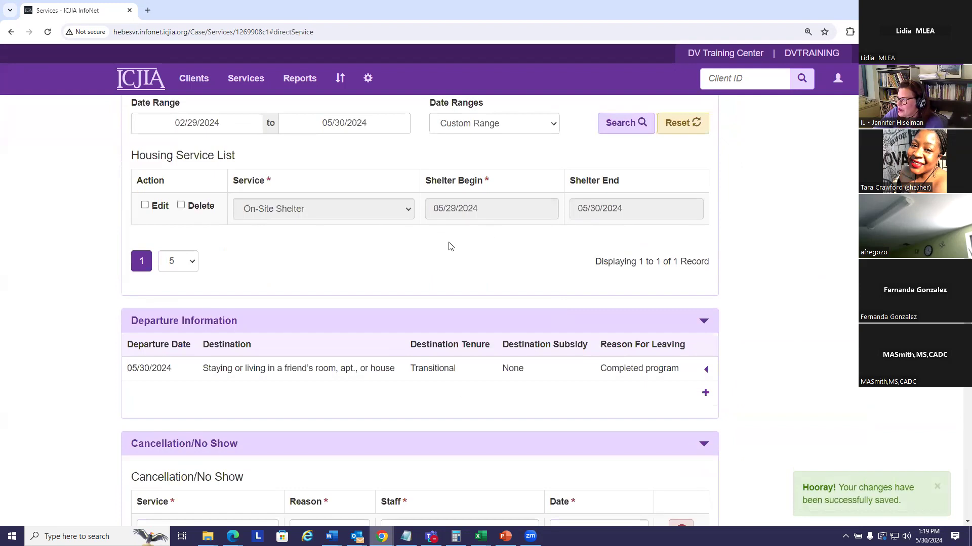
scroll(521, 253, "down", 2)
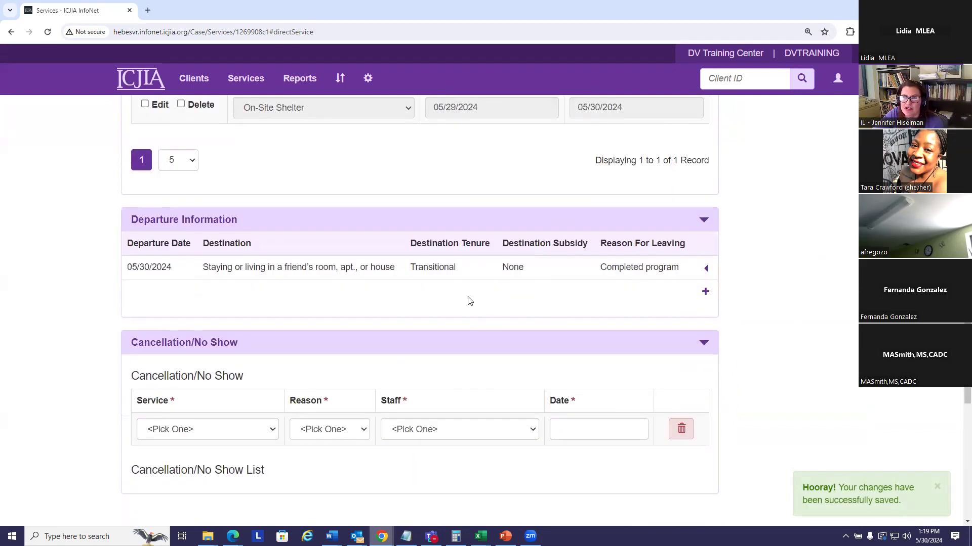
scroll(562, 303, "down", 1)
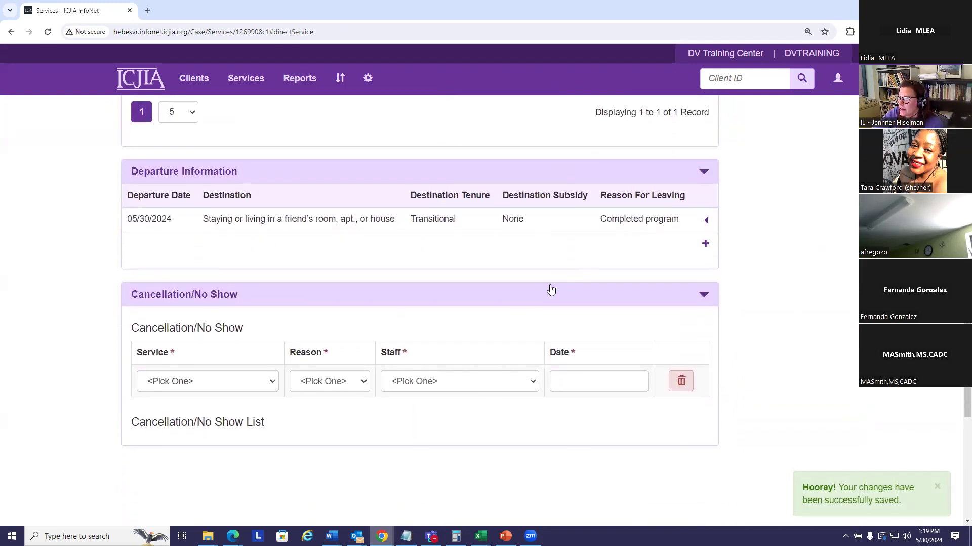
scroll(759, 303, "down", 2)
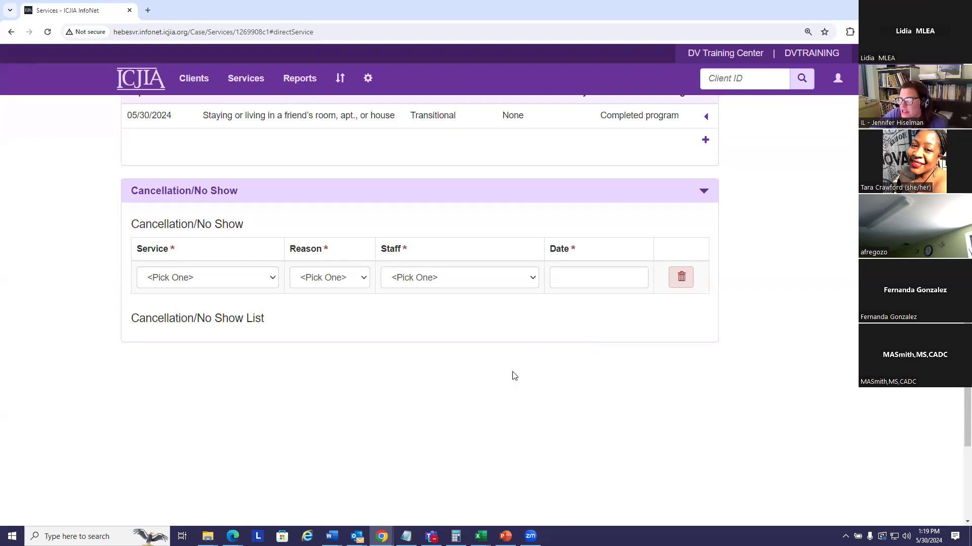
left_click(271, 277)
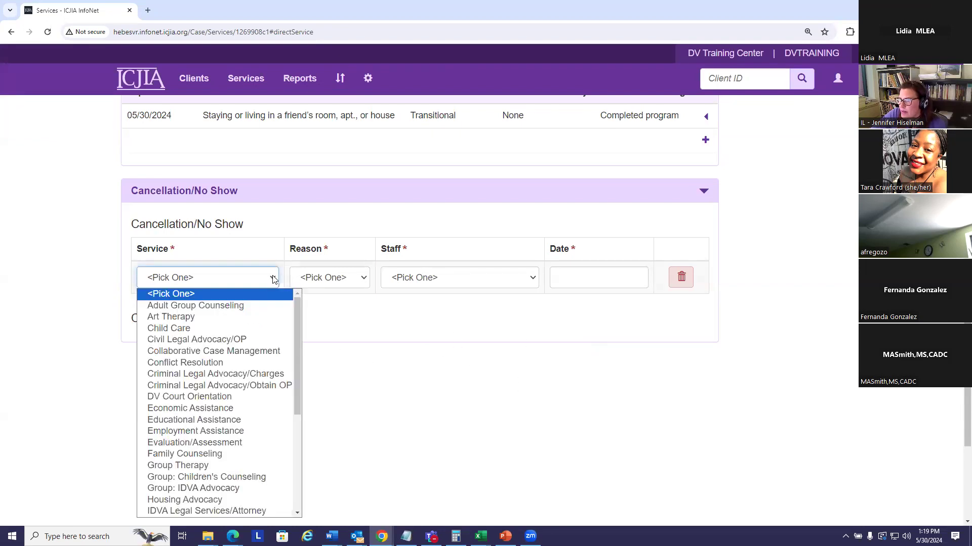
left_click_drag(296, 318, 297, 380)
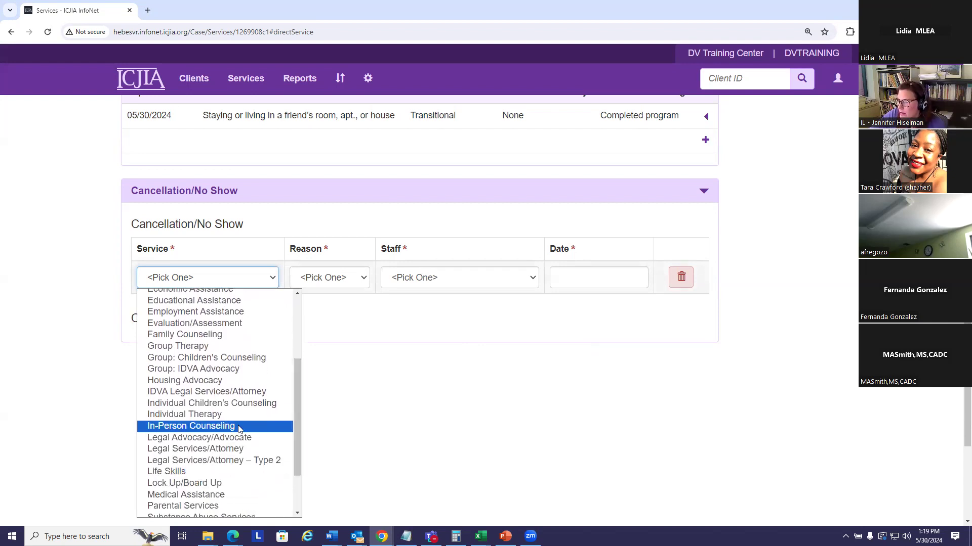
left_click(259, 428)
left_click(360, 281)
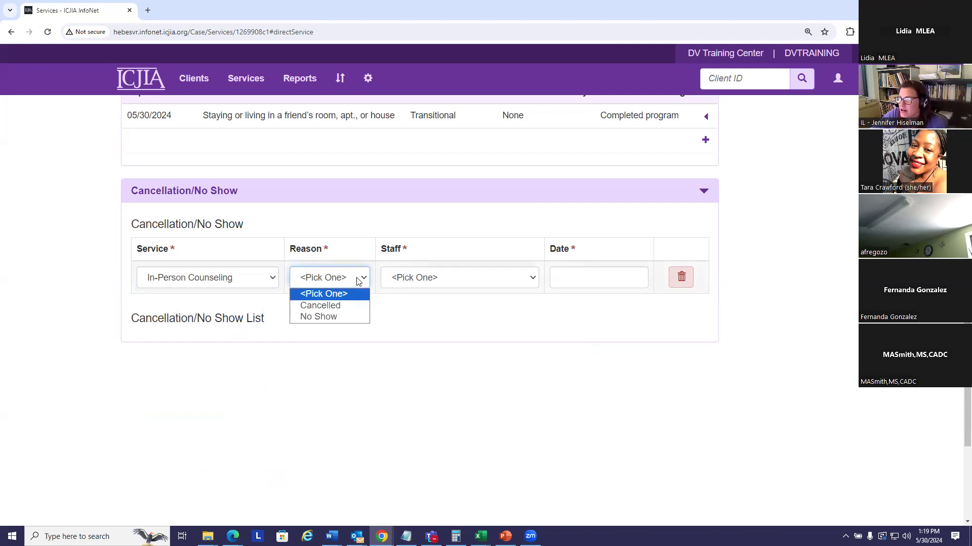
left_click(329, 307)
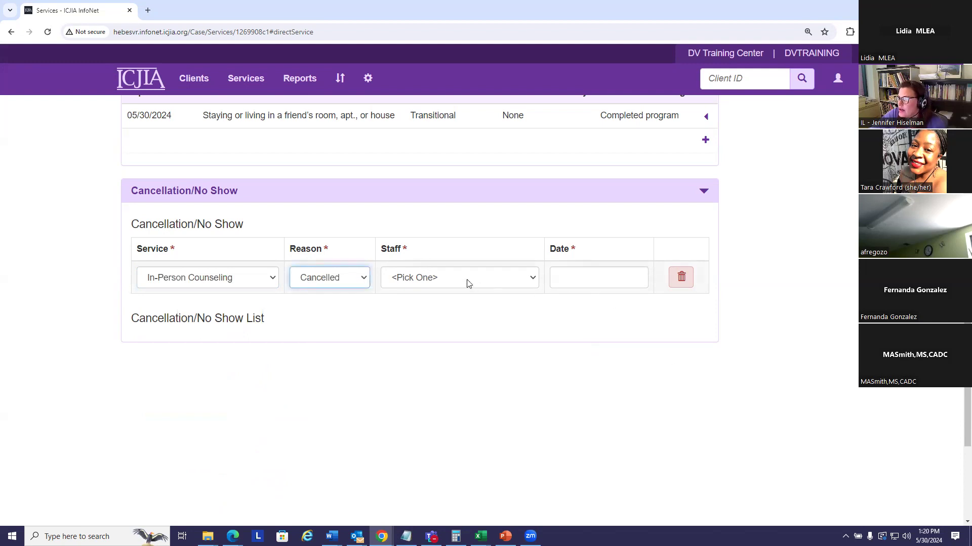
Step: Assign a staff member to the cancellation entry, set its date to 05/30/2024, and leave the date field
left_click(497, 282)
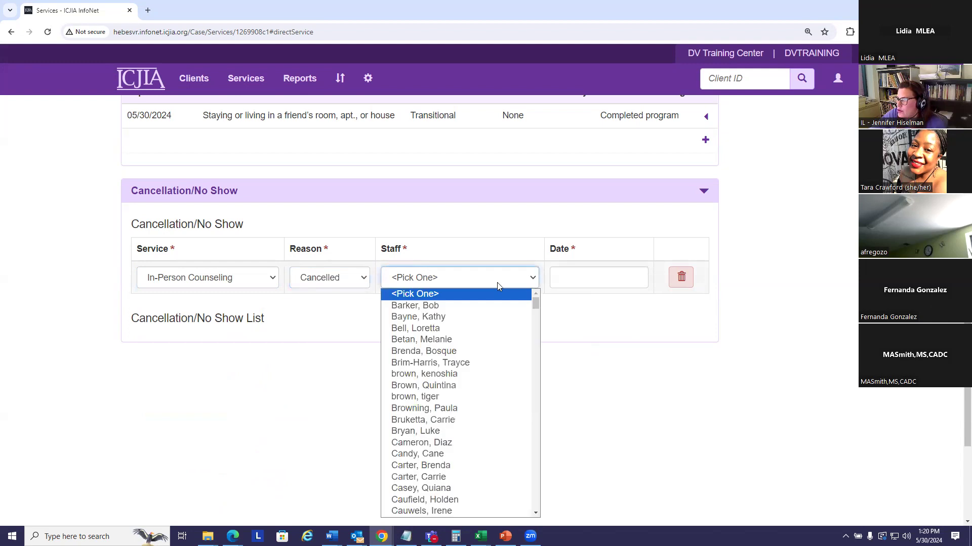
left_click(478, 408)
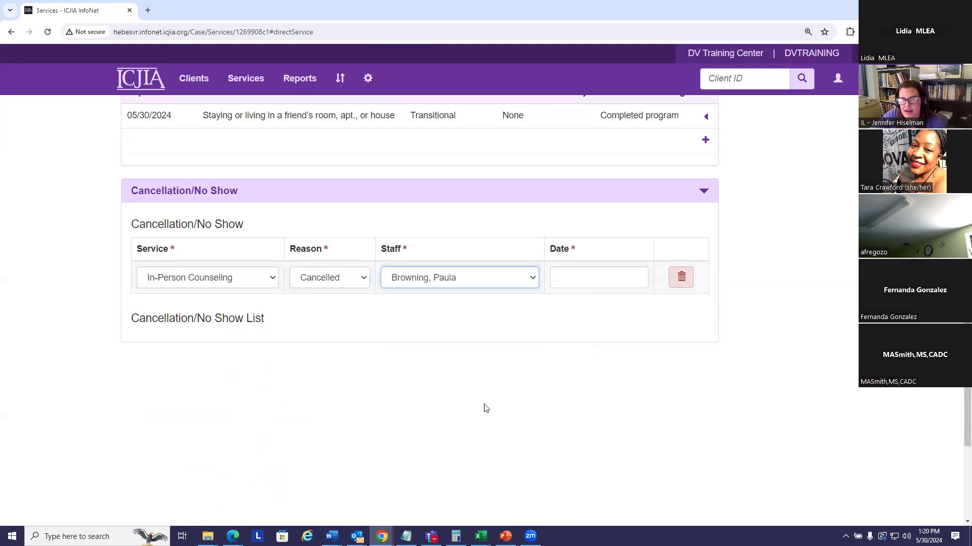
left_click(591, 278)
left_click(638, 414)
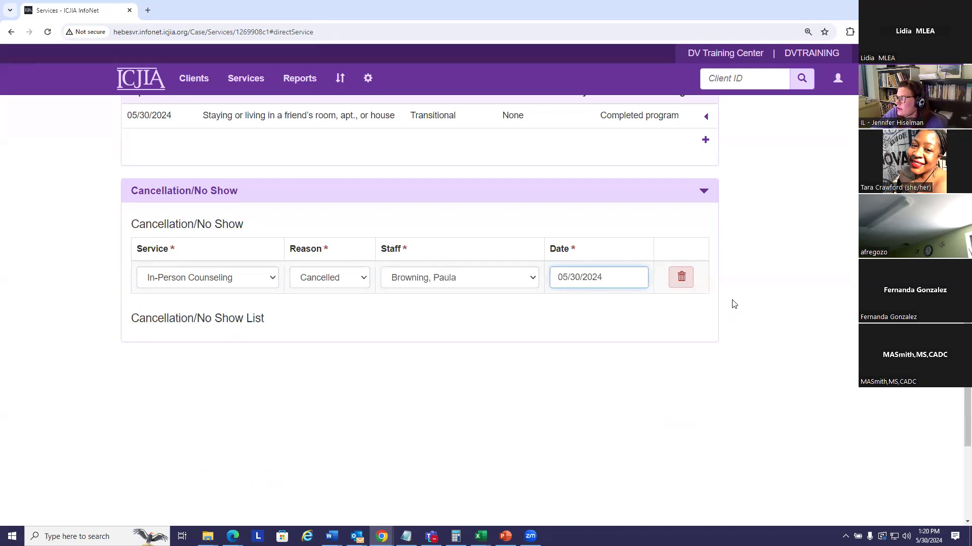
left_click(736, 287)
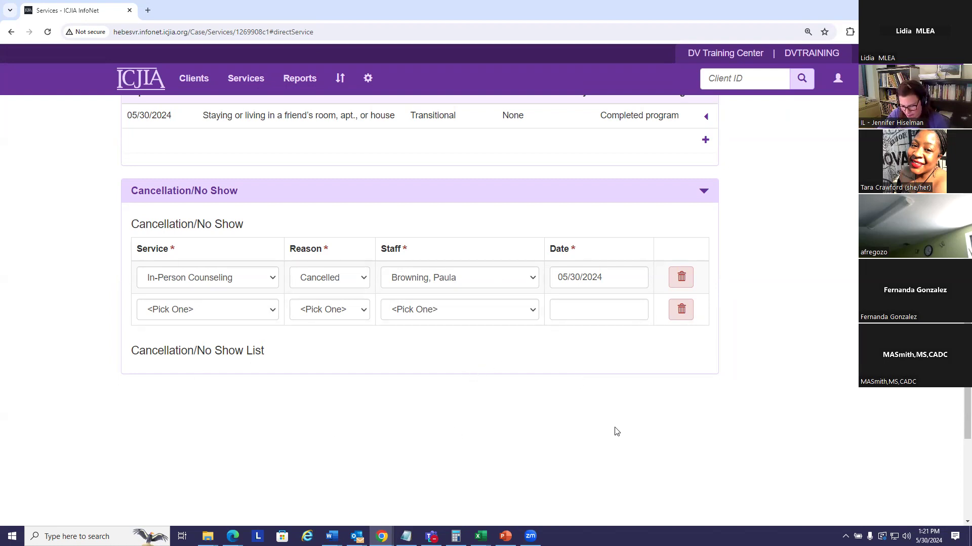
Step: Save the new In-Person Counseling cancellation record to the client's case
scroll(646, 423, "up", 3)
scroll(732, 428, "down", 2)
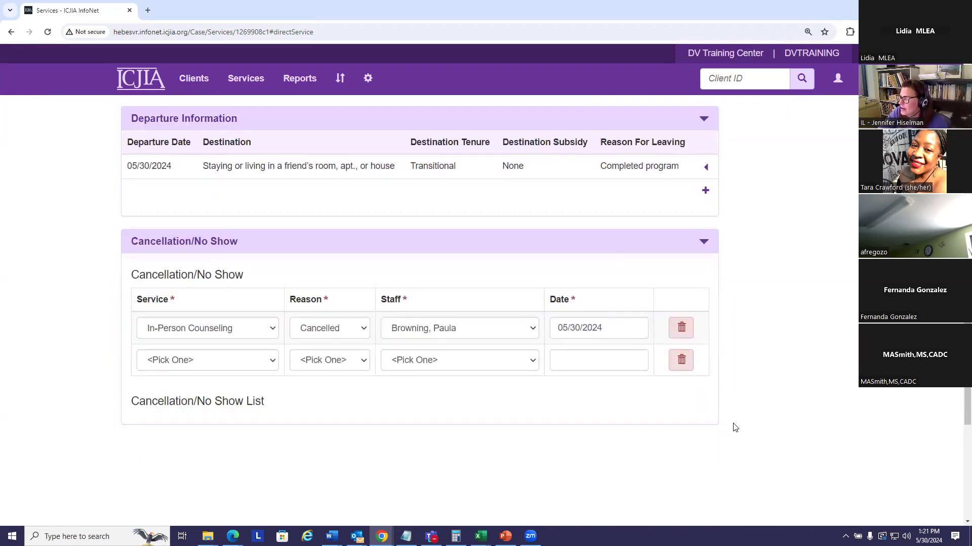
scroll(805, 393, "up", 8)
scroll(802, 387, "up", 5)
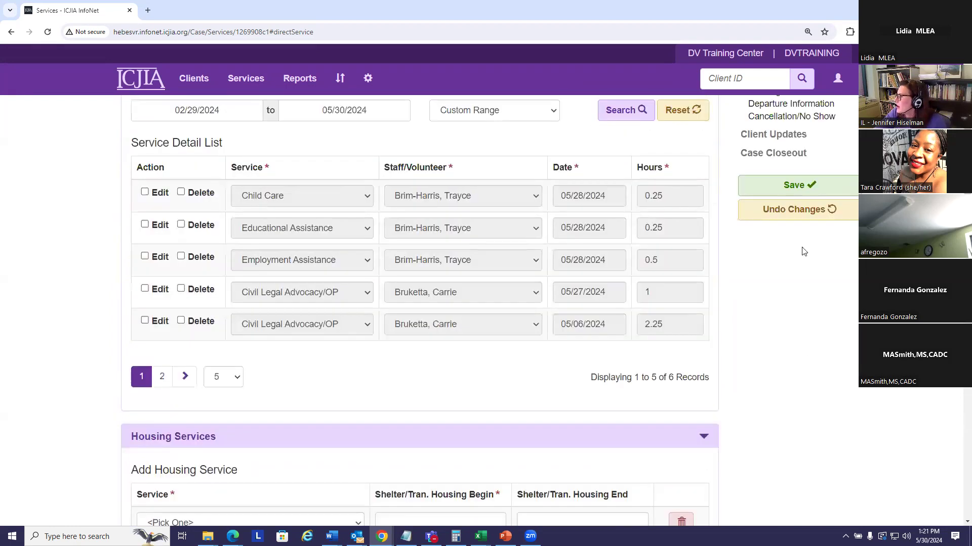
scroll(840, 380, "up", 3)
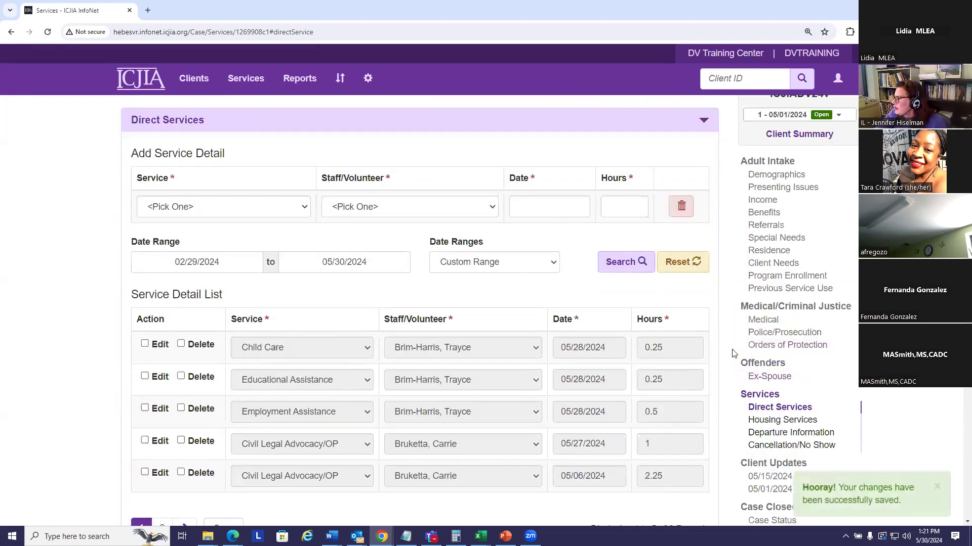
Step: Review the Cancellation/No Show list and the departure, housing and direct service records of the case
scroll(730, 353, "down", 15)
scroll(731, 353, "down", 4)
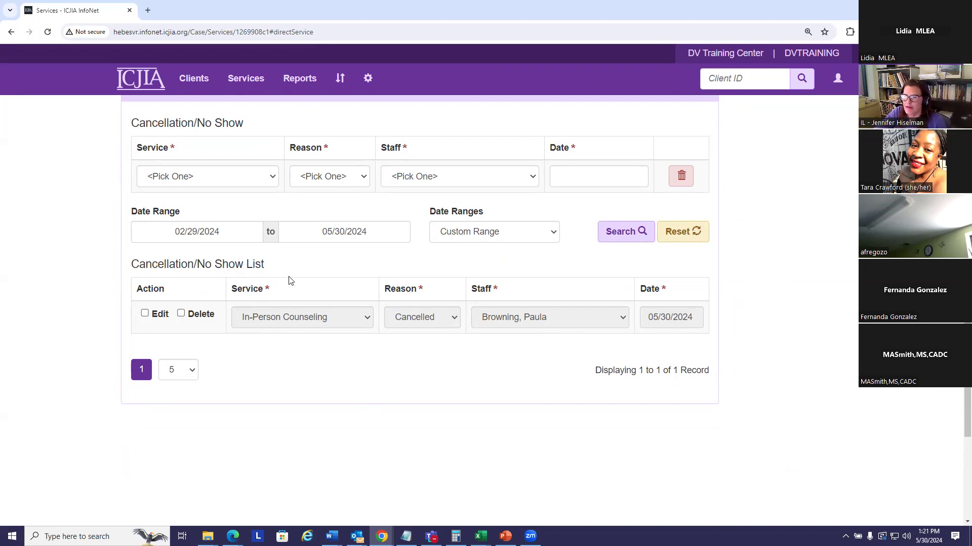
scroll(291, 281, "up", 4)
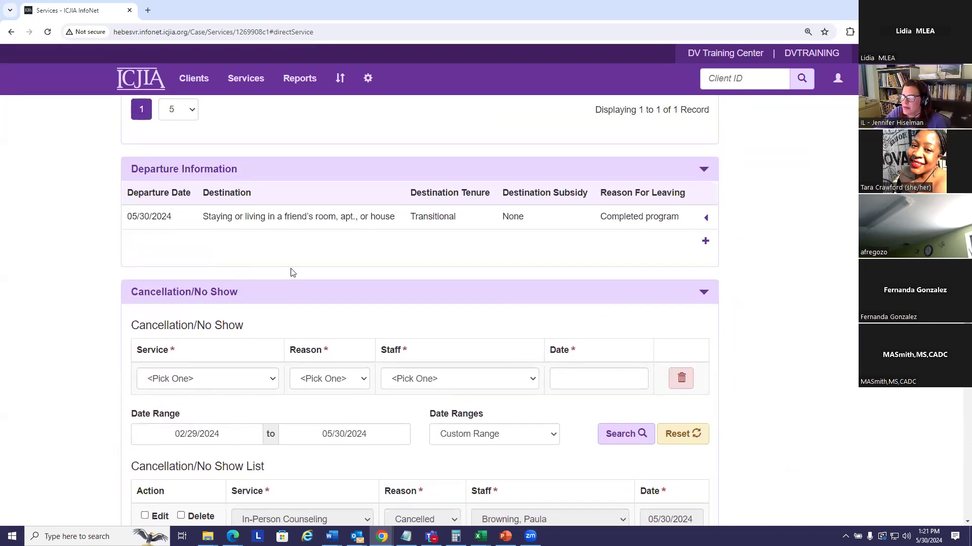
scroll(296, 274, "up", 3)
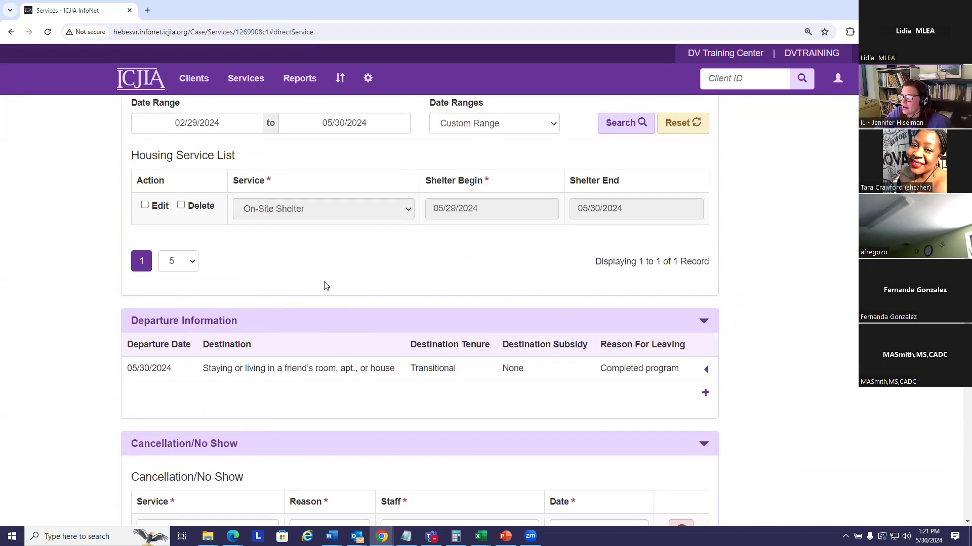
scroll(326, 286, "up", 3)
scroll(330, 305, "up", 1)
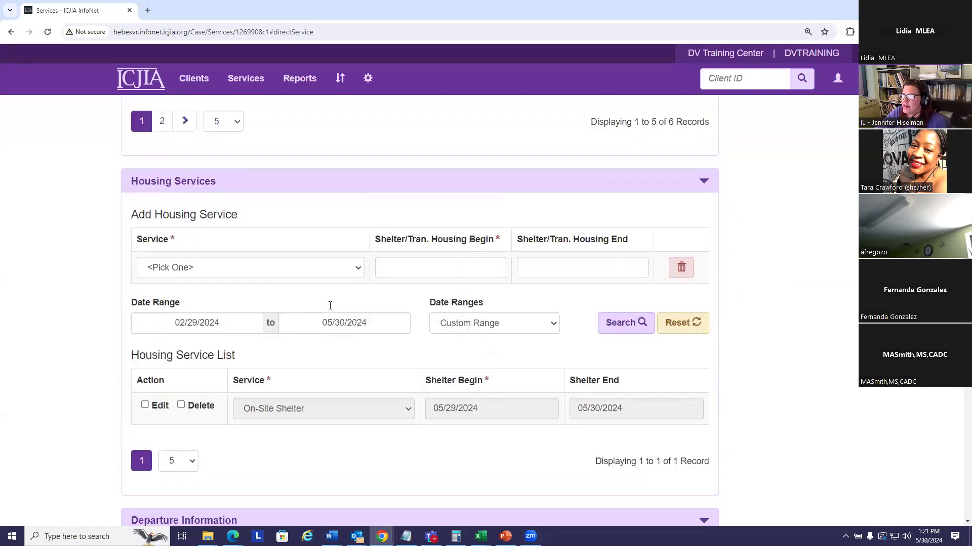
scroll(330, 306, "up", 4)
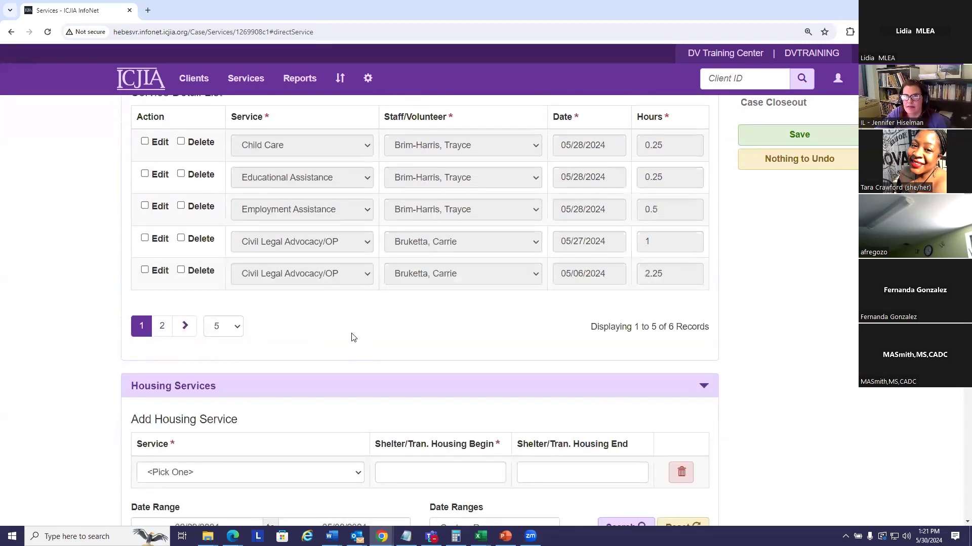
scroll(352, 337, "up", 2)
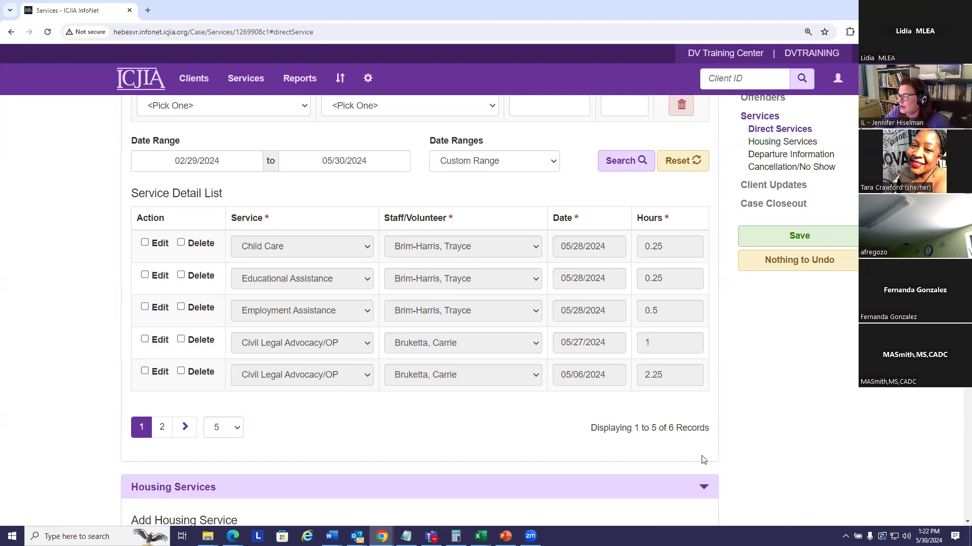
scroll(576, 445, "down", 1)
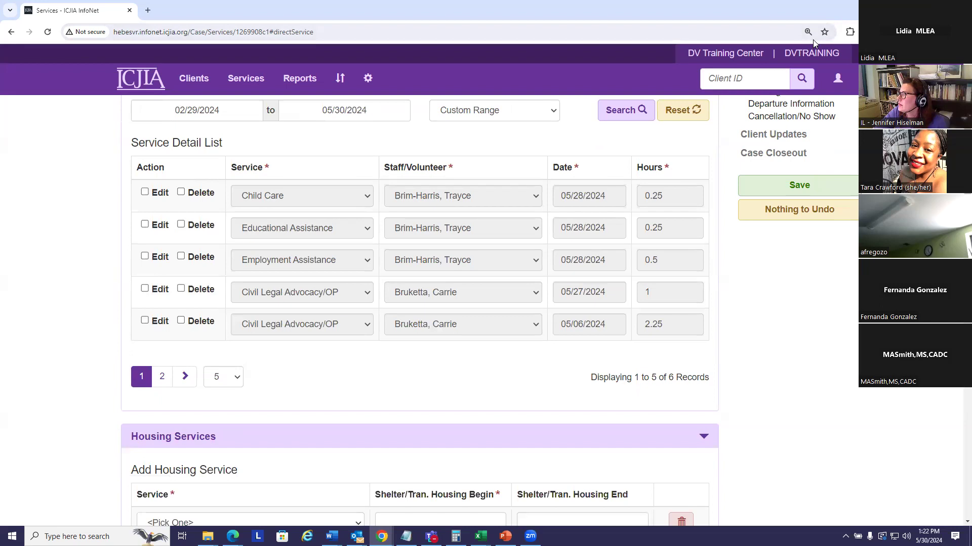